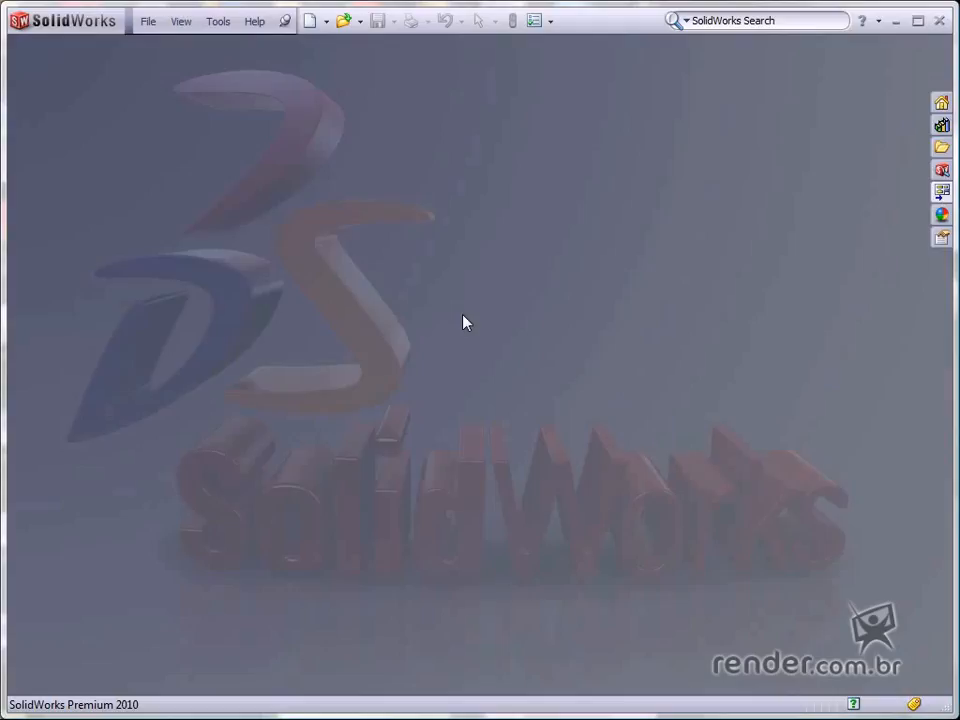
# - Open the recent part "Secador de cabelo"
pyautogui.press('r')
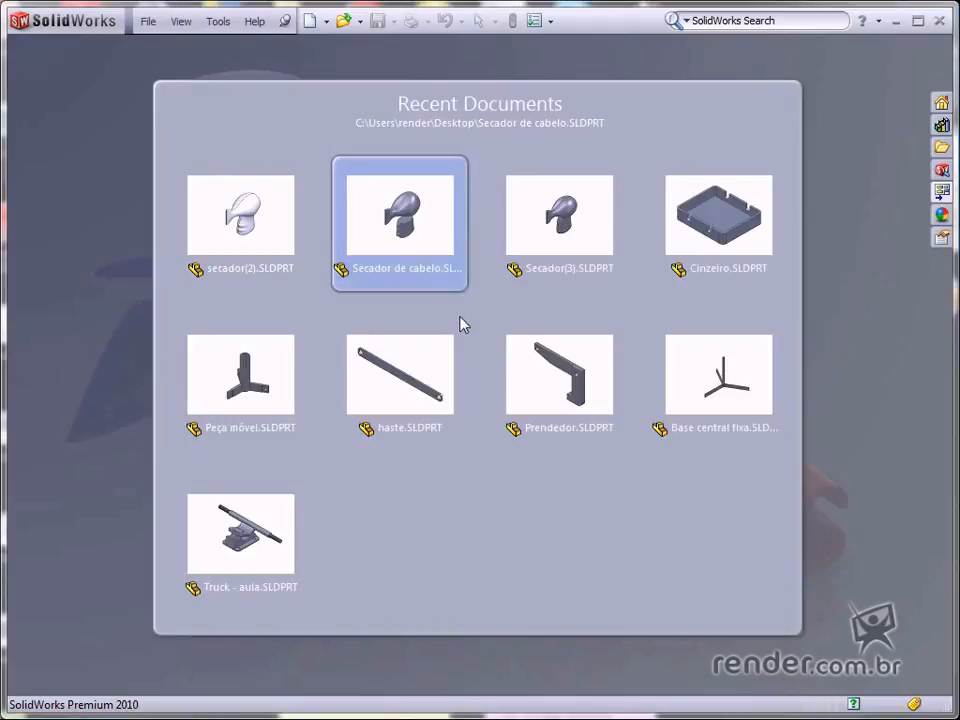
pyautogui.click(379, 234)
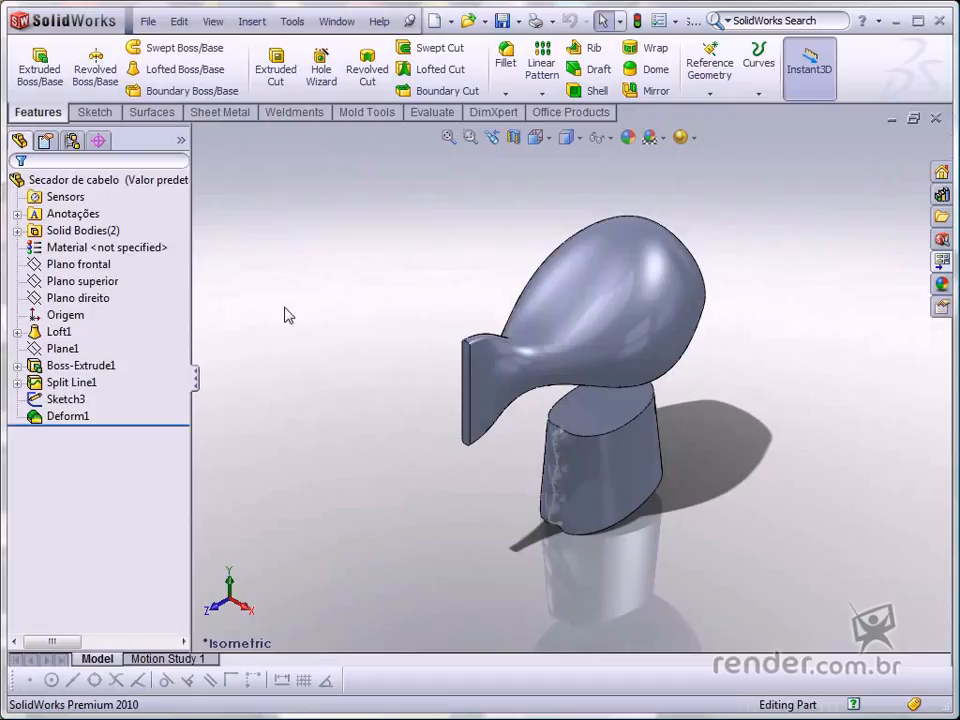
# - Start a new sketch on Plano direito and view it face-on
pyautogui.click(100, 298)
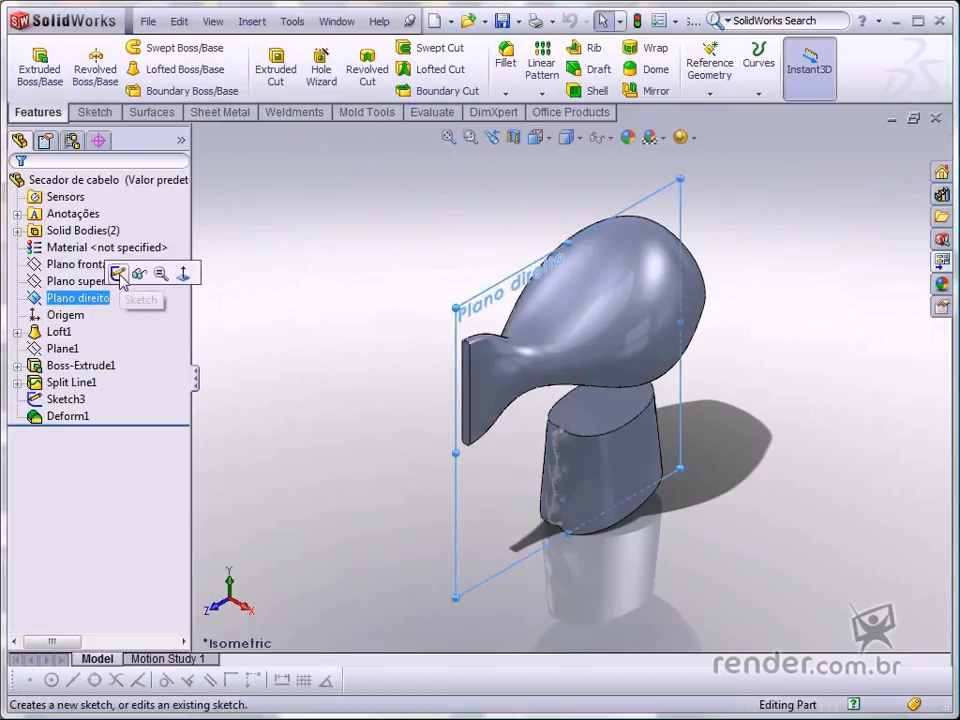
pyautogui.click(118, 274)
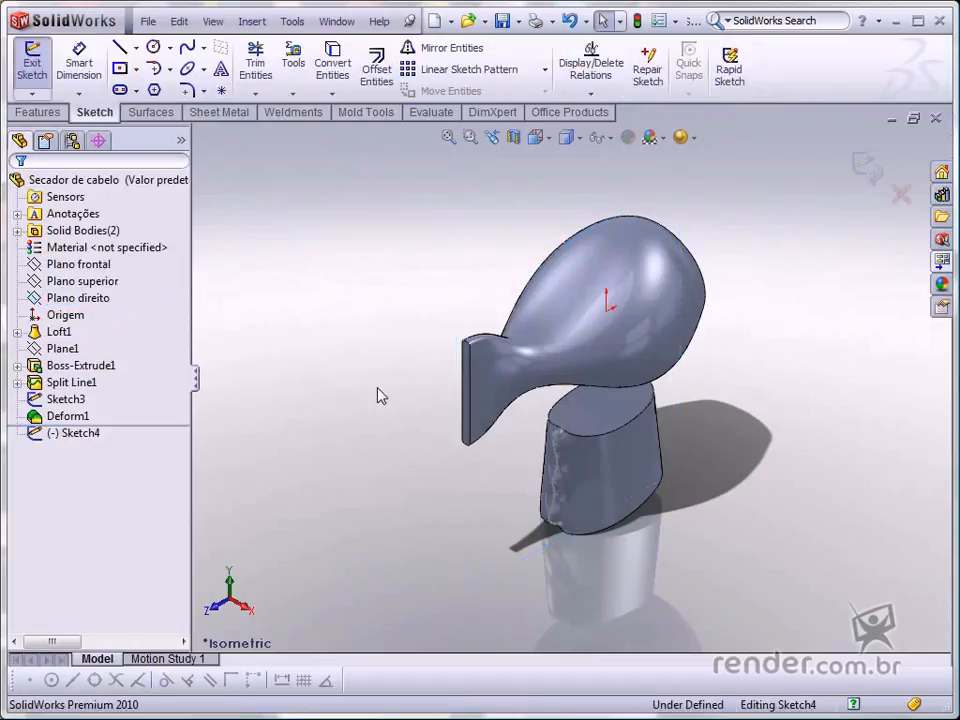
pyautogui.hotkey('ctrl', '8')
# - Draw a 3-point arc about 79 mm wide across the top of the handle
pyautogui.press('s')
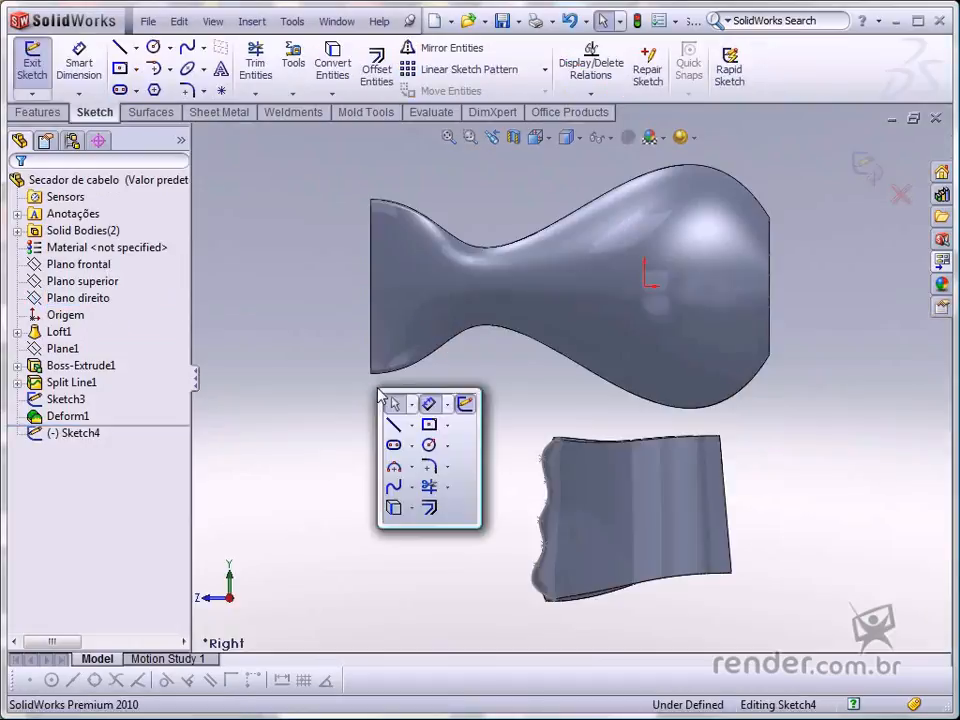
pyautogui.click(396, 470)
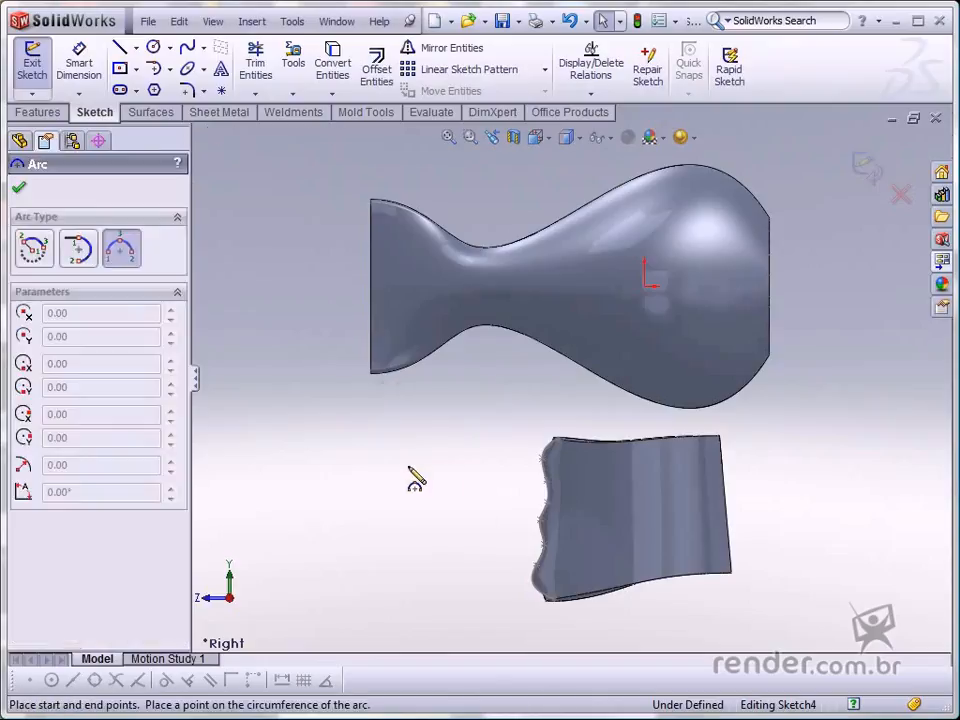
pyautogui.scroll(-3, 577, 479)
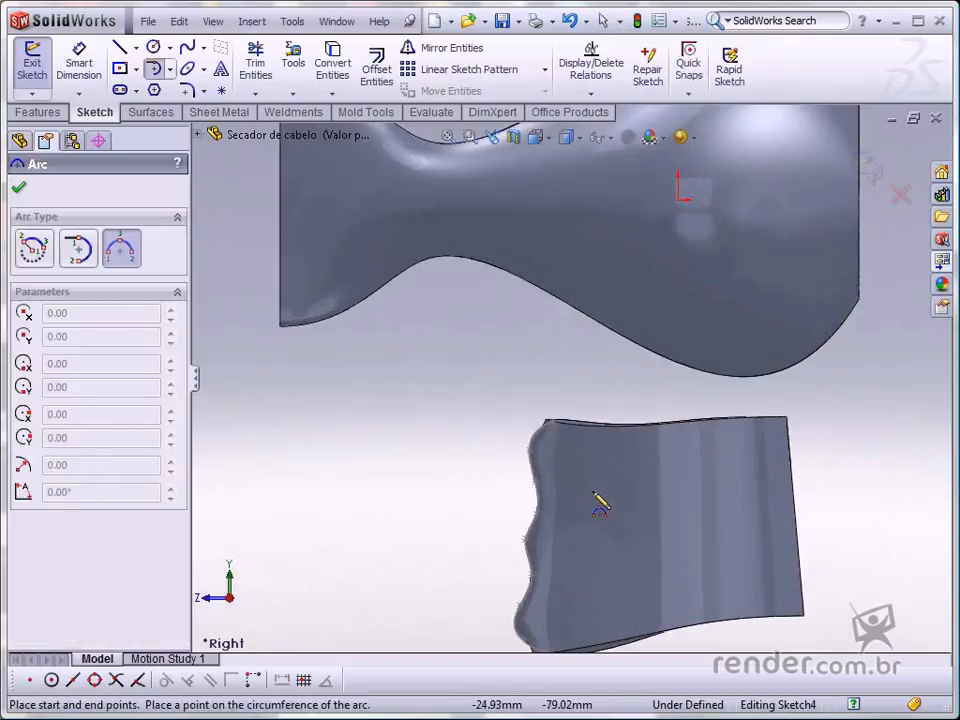
pyautogui.click(519, 441)
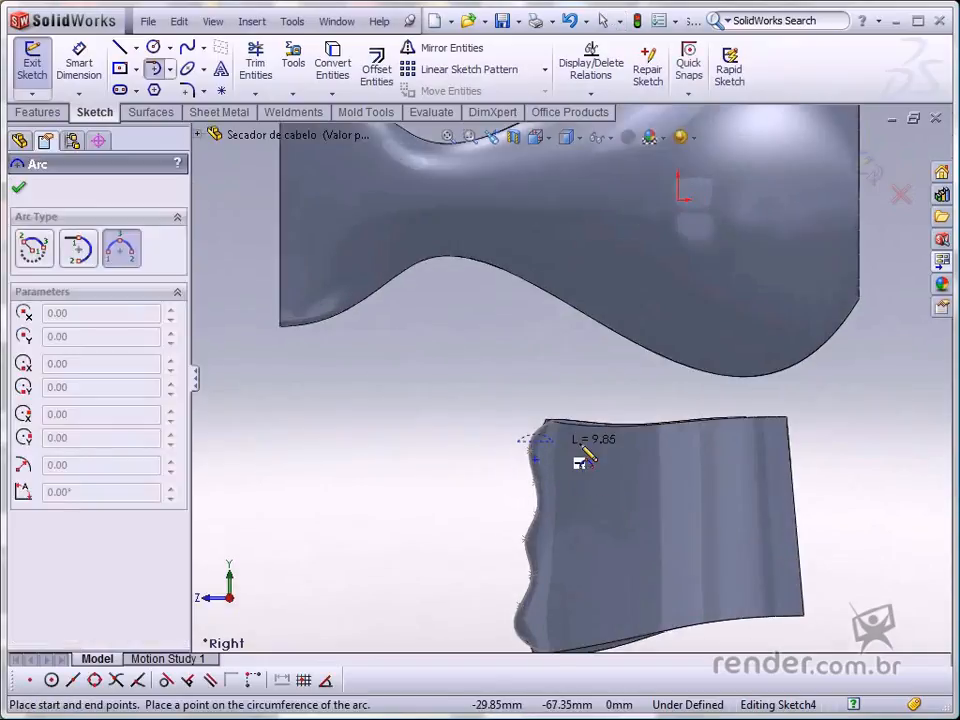
pyautogui.click(806, 441)
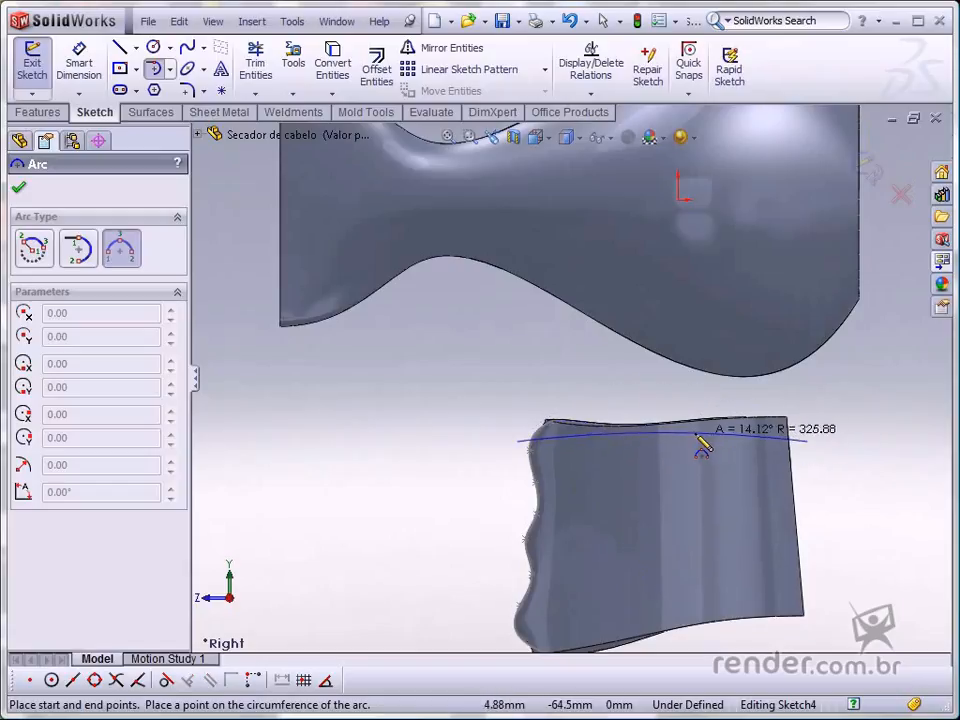
pyautogui.click(690, 435)
pyautogui.press('Escape')
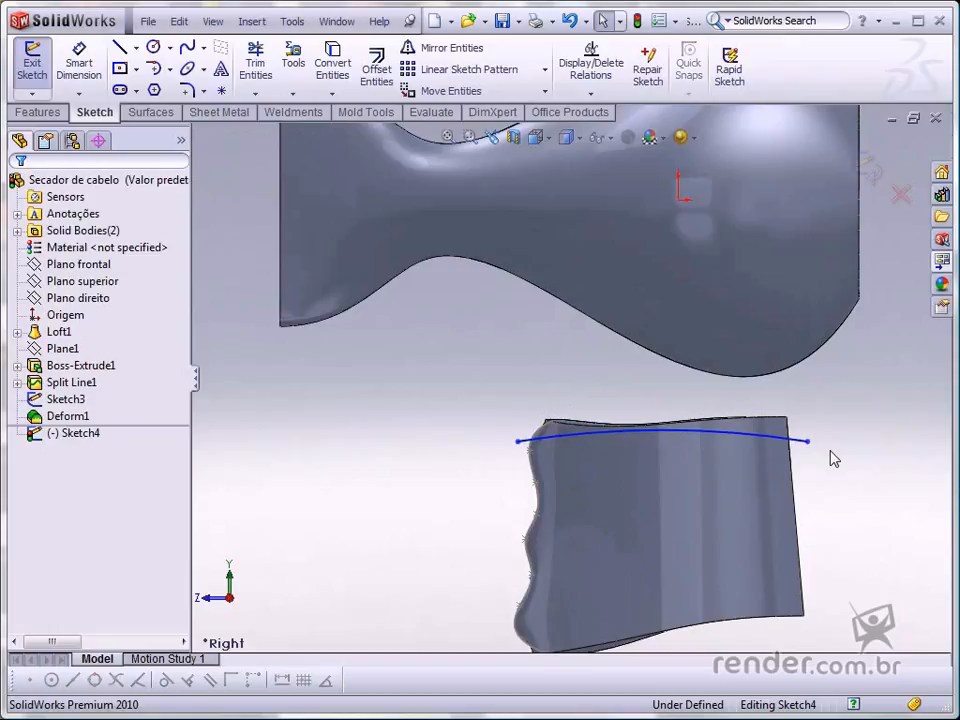
# - Dimension the vertical distance from the arc's left endpoint to the origin as 66.8 mm
pyautogui.press('s')
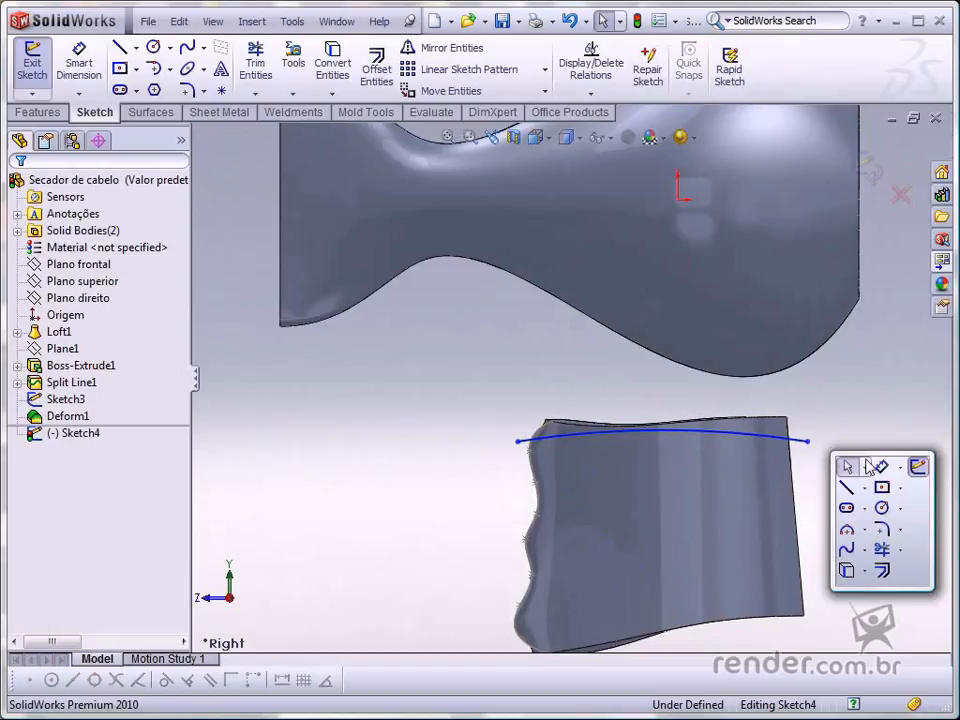
pyautogui.click(850, 464)
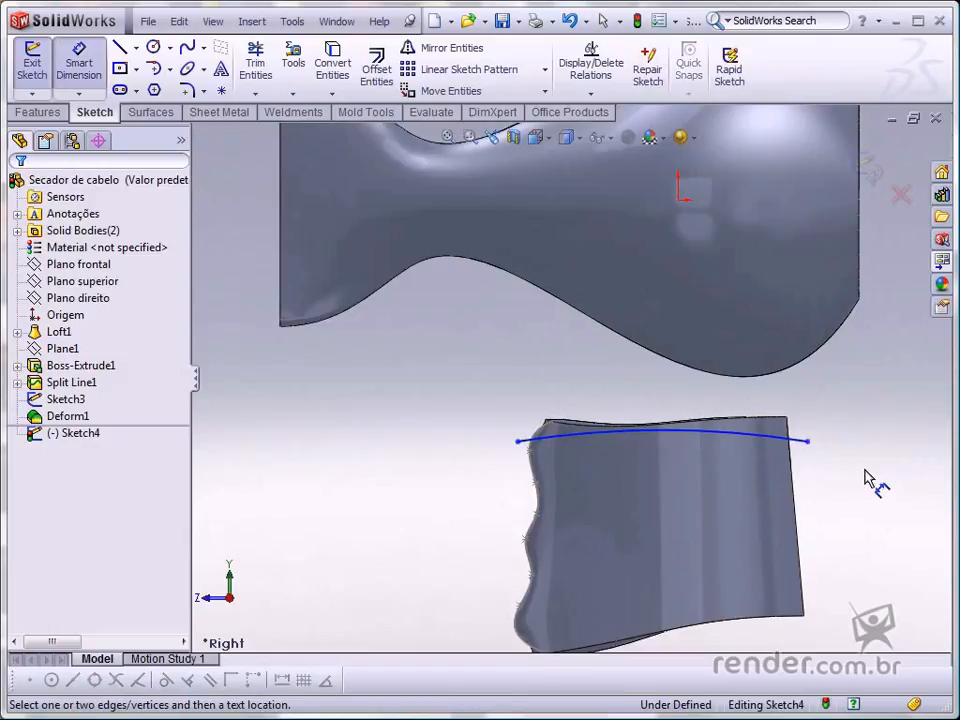
pyautogui.click(518, 442)
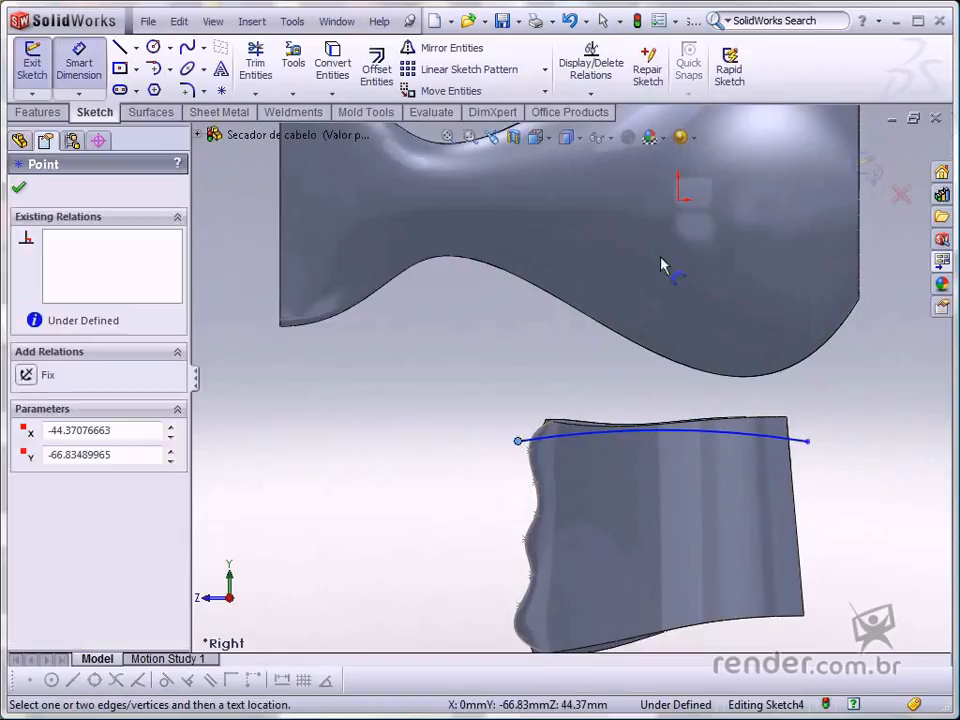
pyautogui.scroll(2, 596, 370)
pyautogui.click(660, 229)
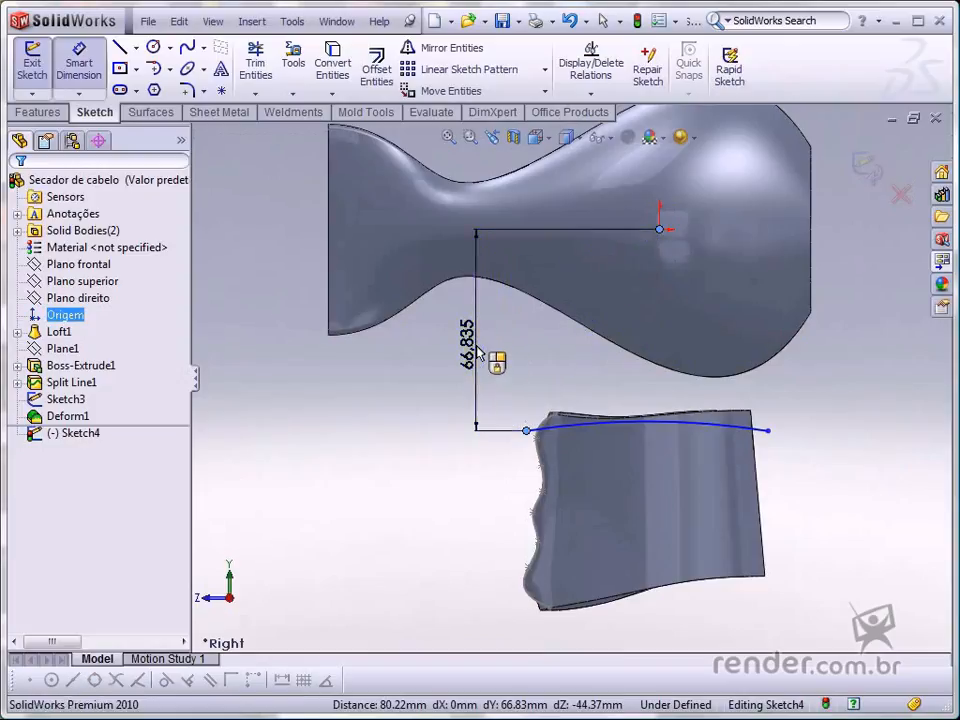
pyautogui.click(478, 352)
pyautogui.write('66.8')
pyautogui.press('Return')
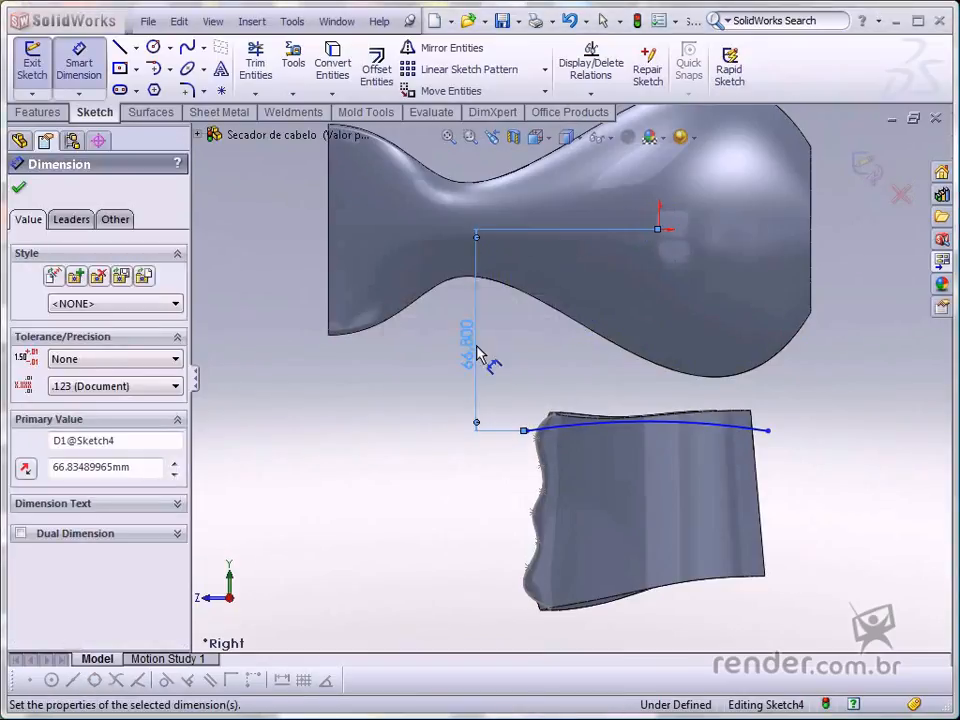
# - Dimension the distance between the arc's endpoints as 82 mm
pyautogui.click(526, 430)
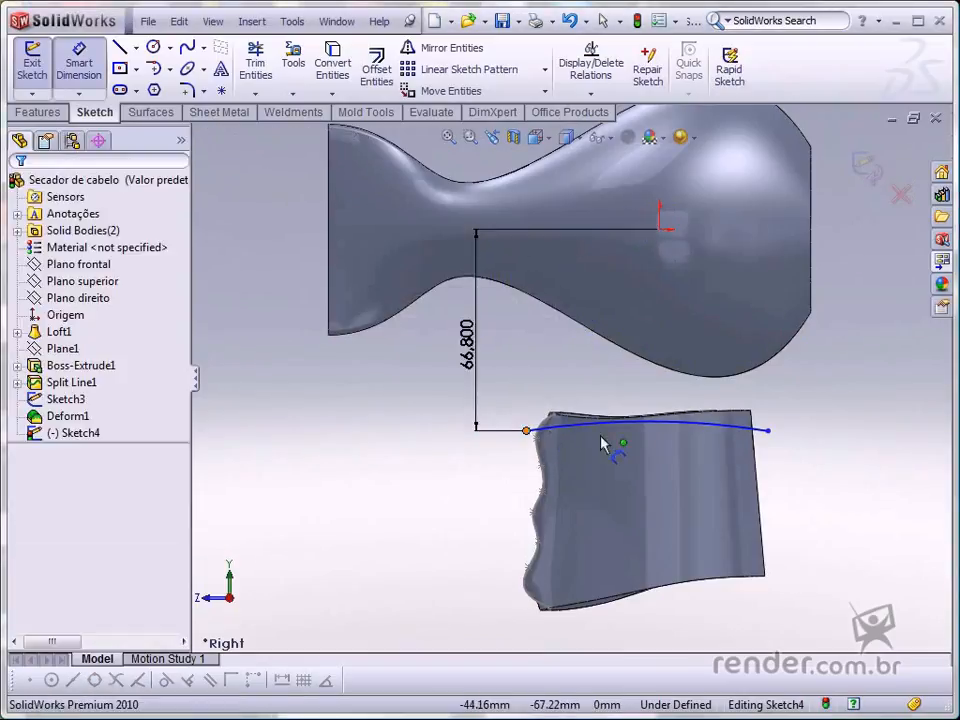
pyautogui.click(768, 433)
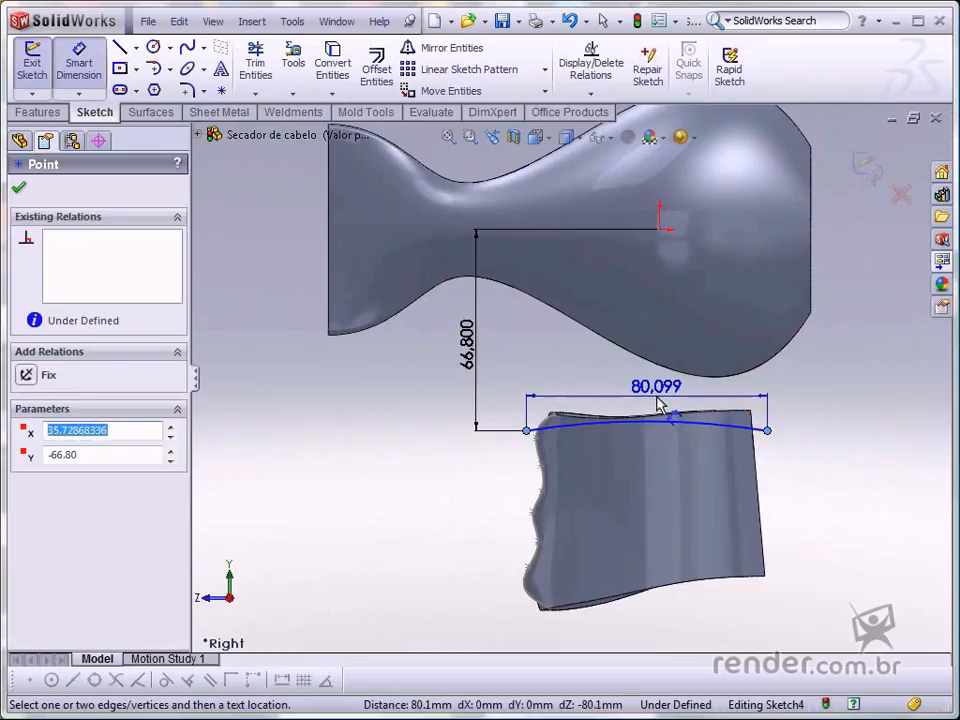
pyautogui.click(658, 401)
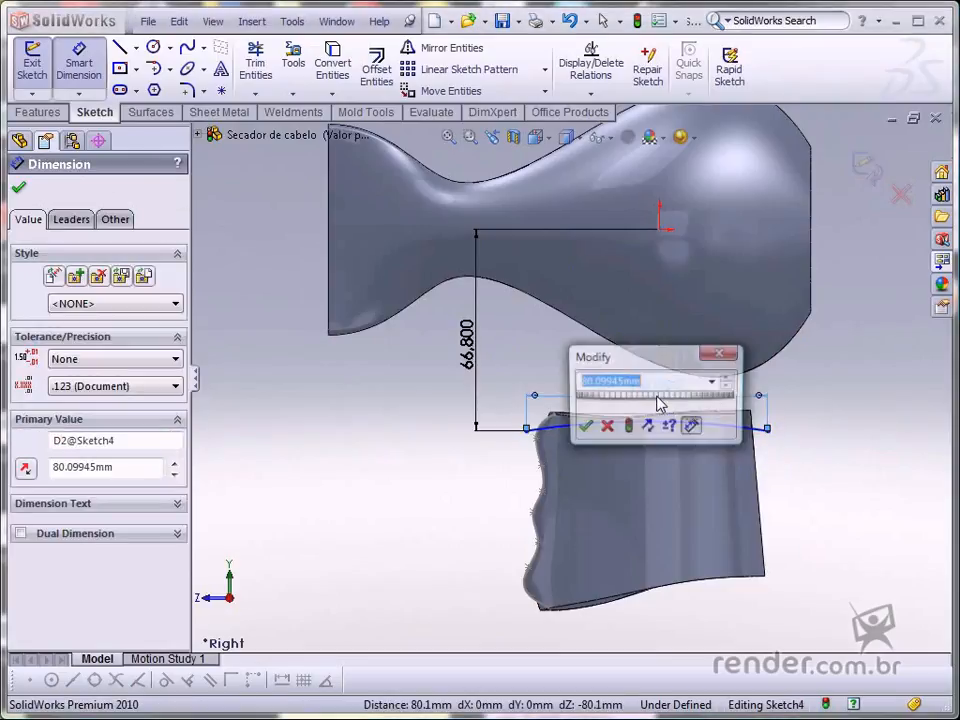
pyautogui.write('82')
pyautogui.press('Return')
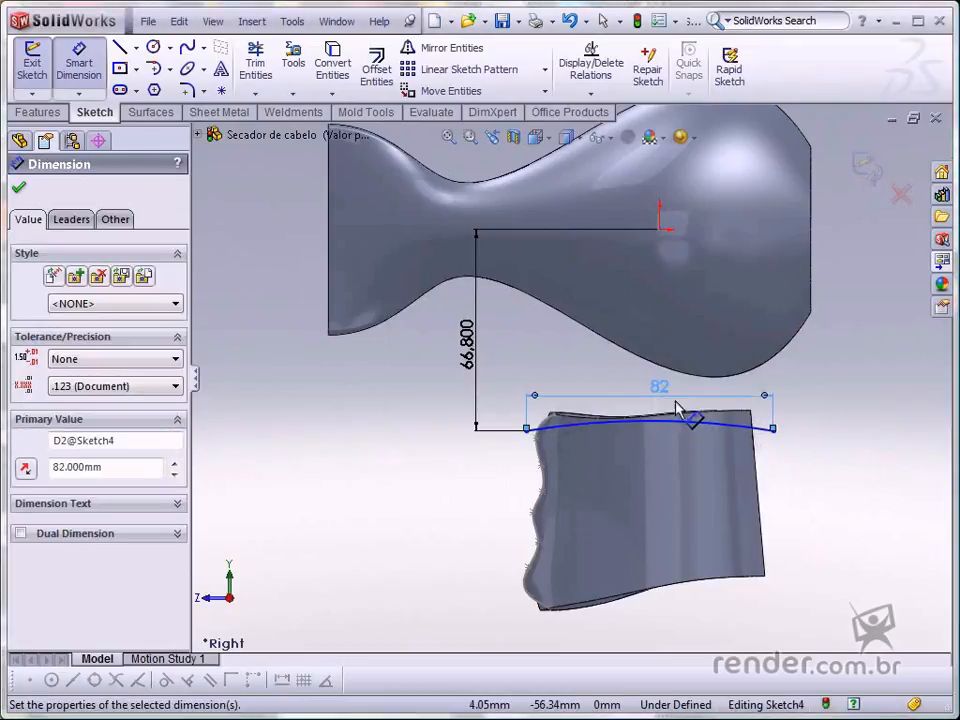
# - Dimension the horizontal distance from the arc's left endpoint to the origin as 44.3 mm and move the dimension lower
pyautogui.click(810, 456)
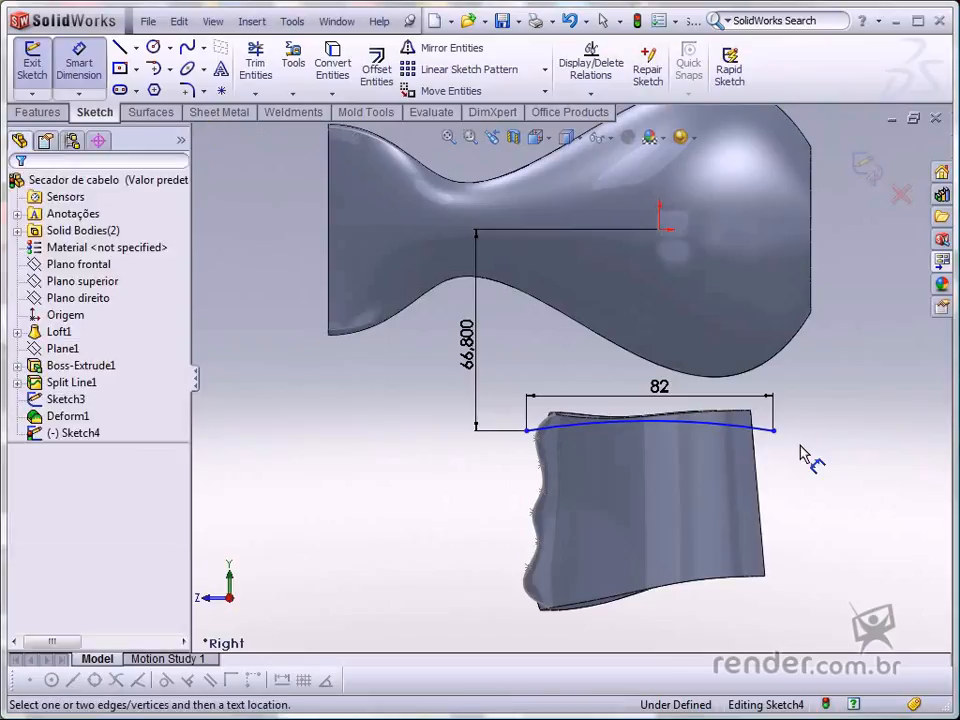
pyautogui.click(528, 430)
pyautogui.click(659, 229)
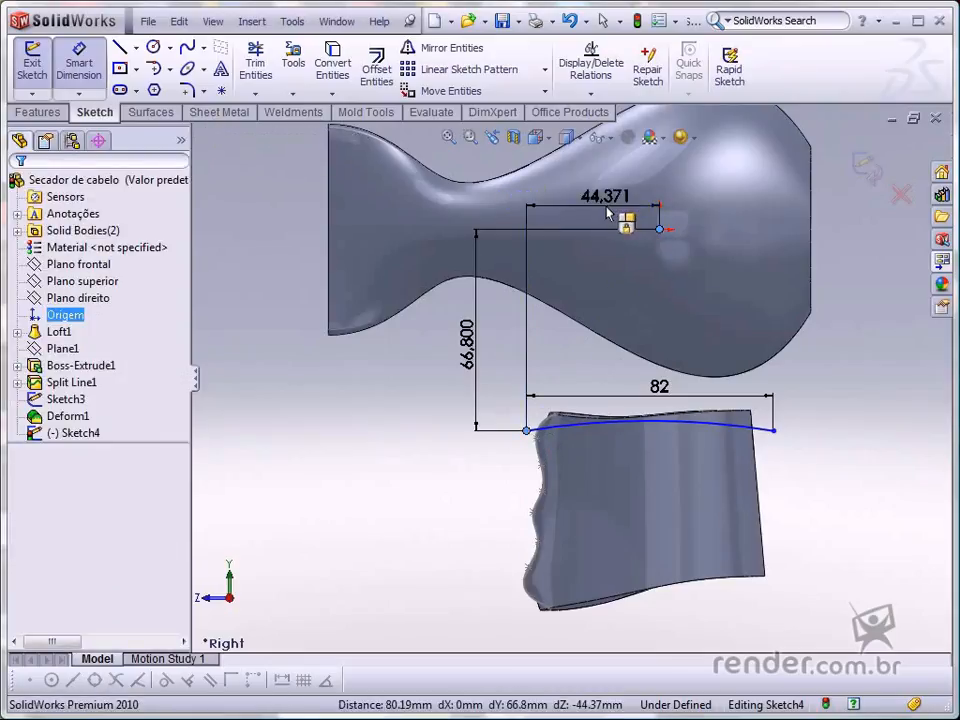
pyautogui.click(607, 213)
pyautogui.write('44')
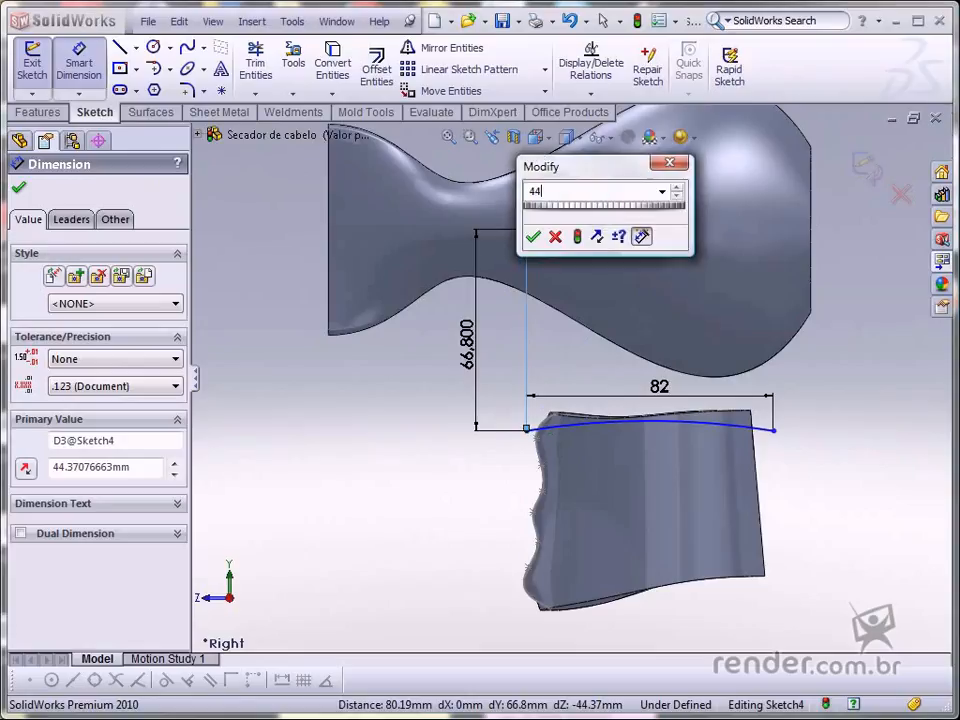
pyautogui.write('.3')
pyautogui.press('Return')
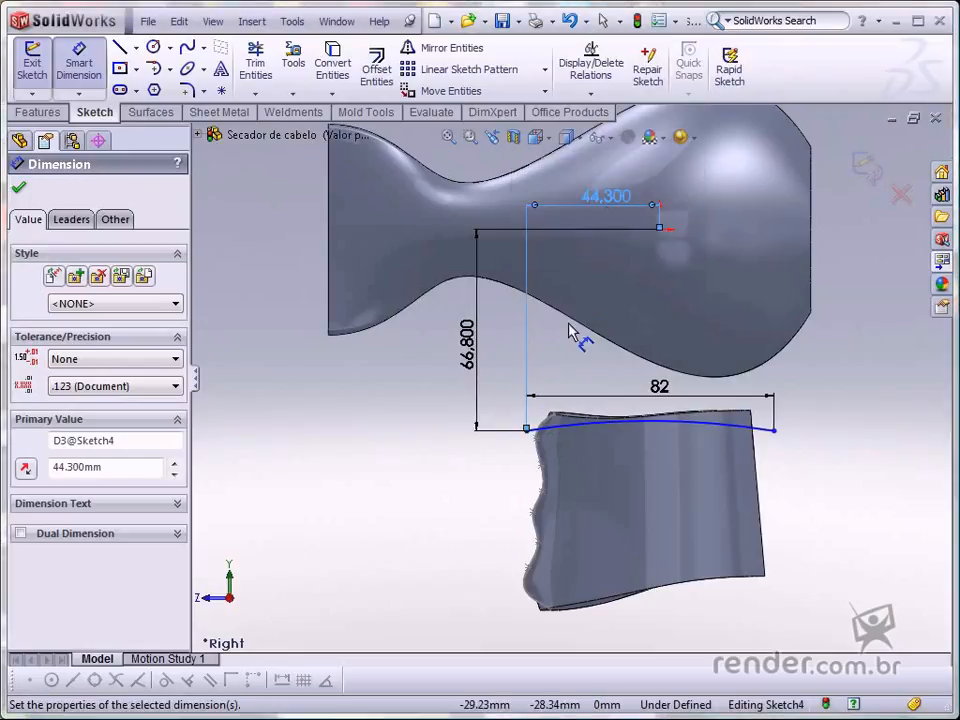
pyautogui.moveTo(606, 197); pyautogui.dragTo(606, 280)
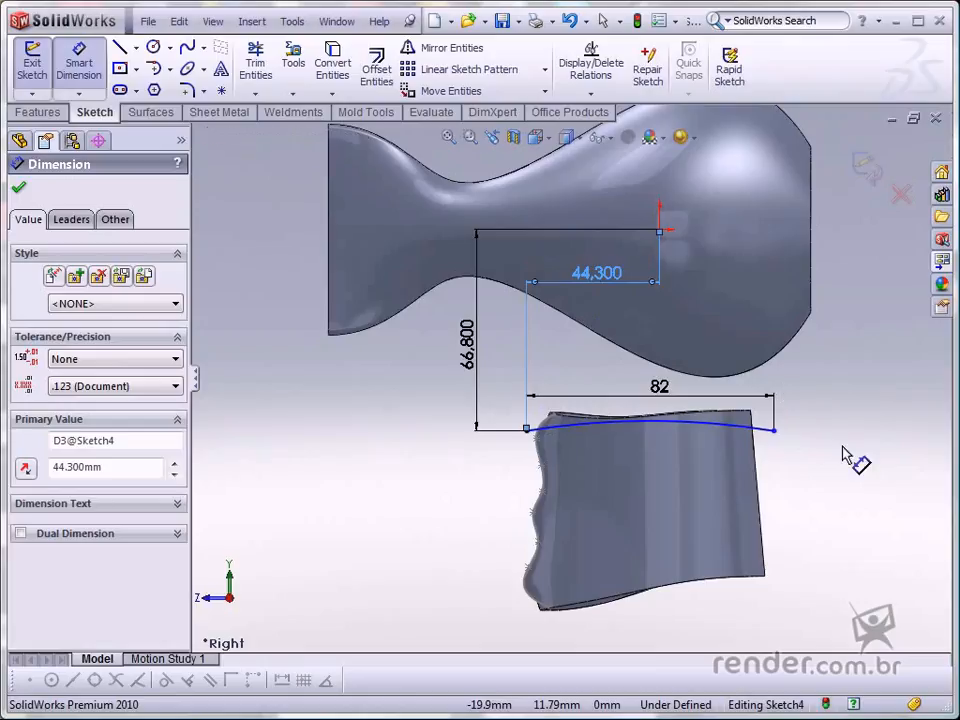
pyautogui.press('Escape')
pyautogui.press('Escape')
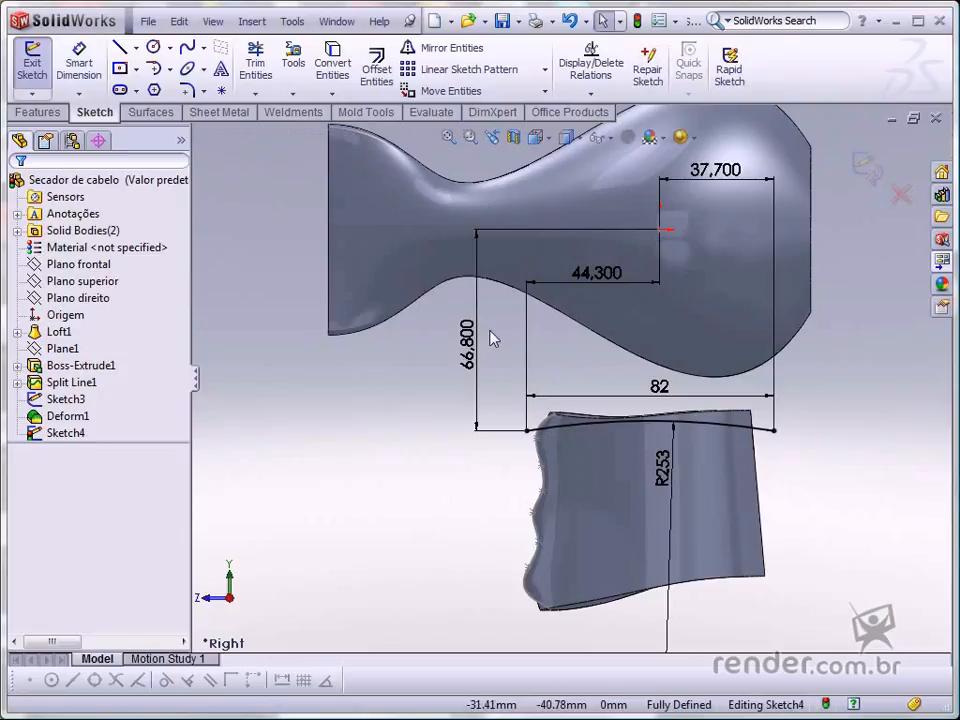
# - Cut-extrude the arc sketch Through All with Direction 2 enabled
pyautogui.click(38, 112)
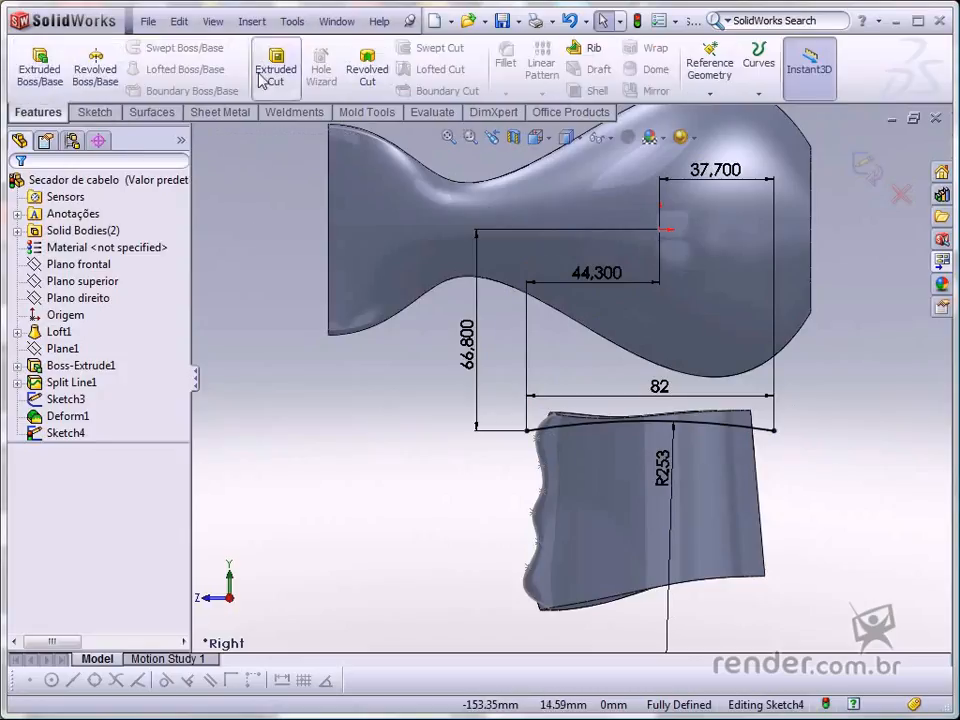
pyautogui.click(274, 68)
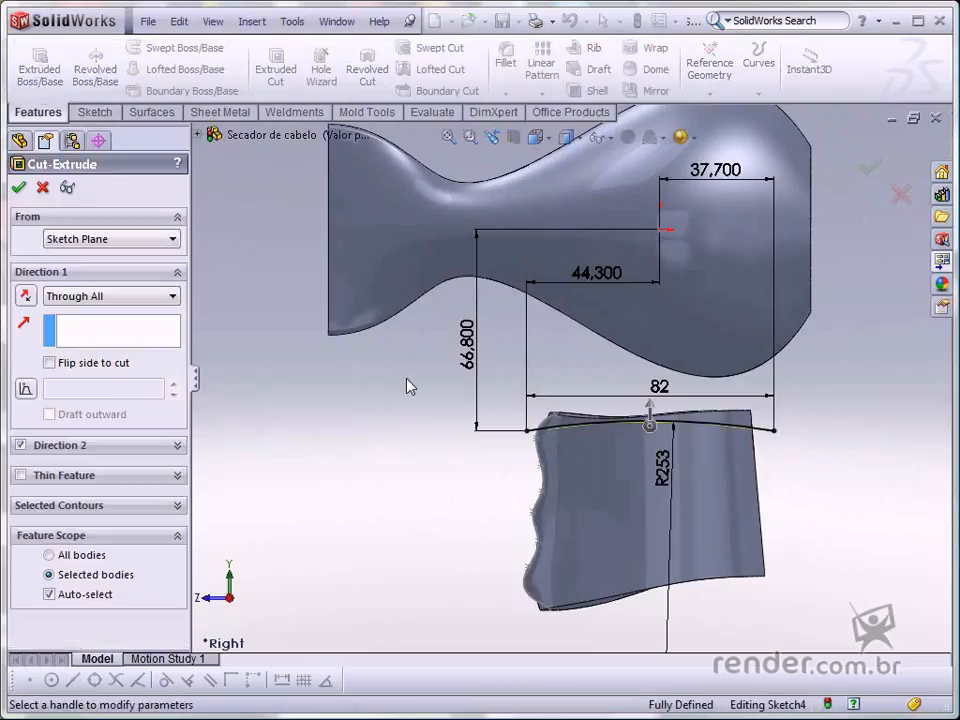
pyautogui.scroll(-8, 577, 390)
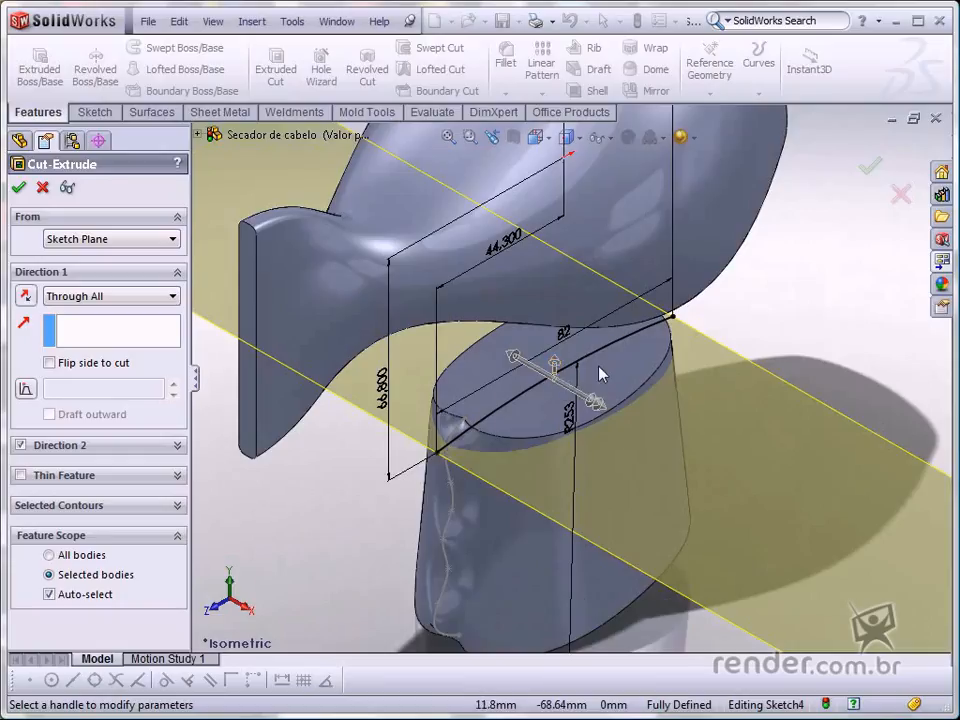
pyautogui.click(866, 170)
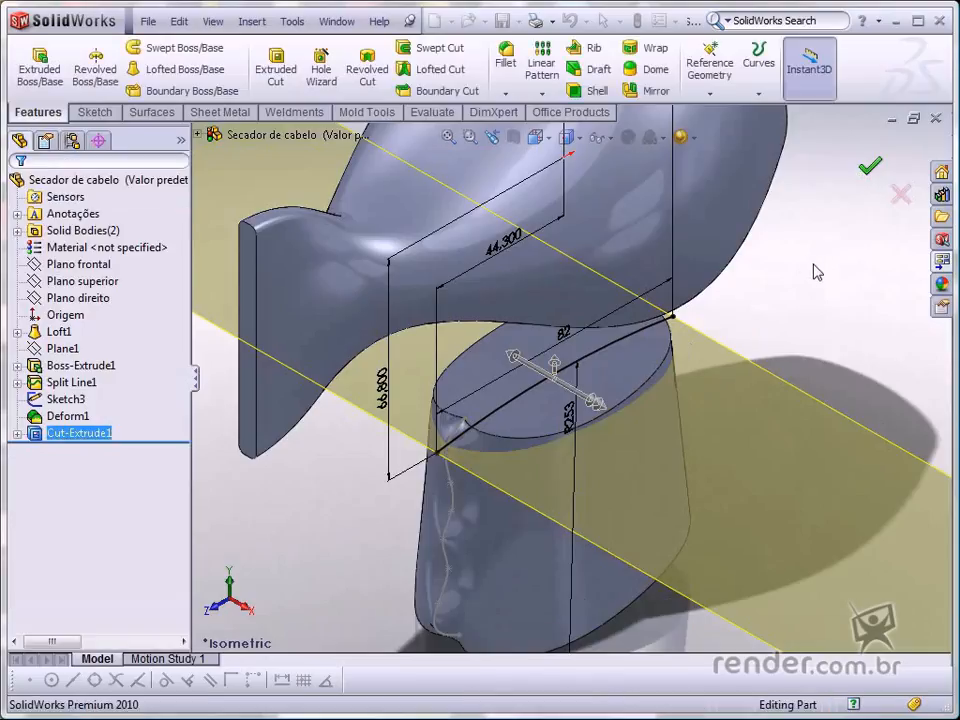
# - Hide Sketch3 on the handle
pyautogui.press('f')
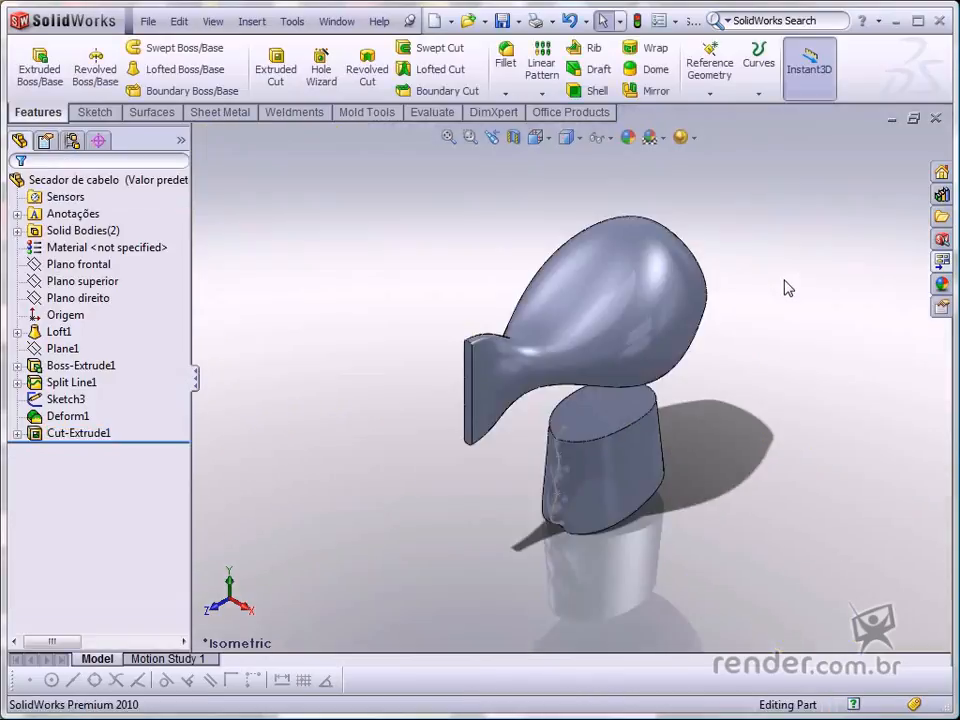
pyautogui.hotkey('ctrl', '4')
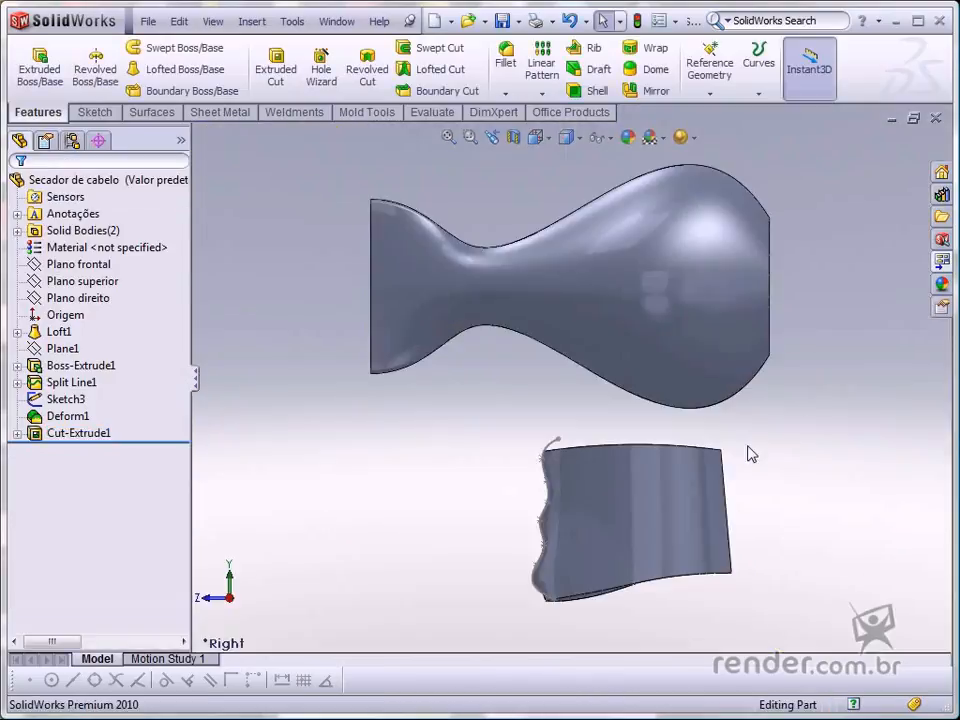
pyautogui.click(546, 476)
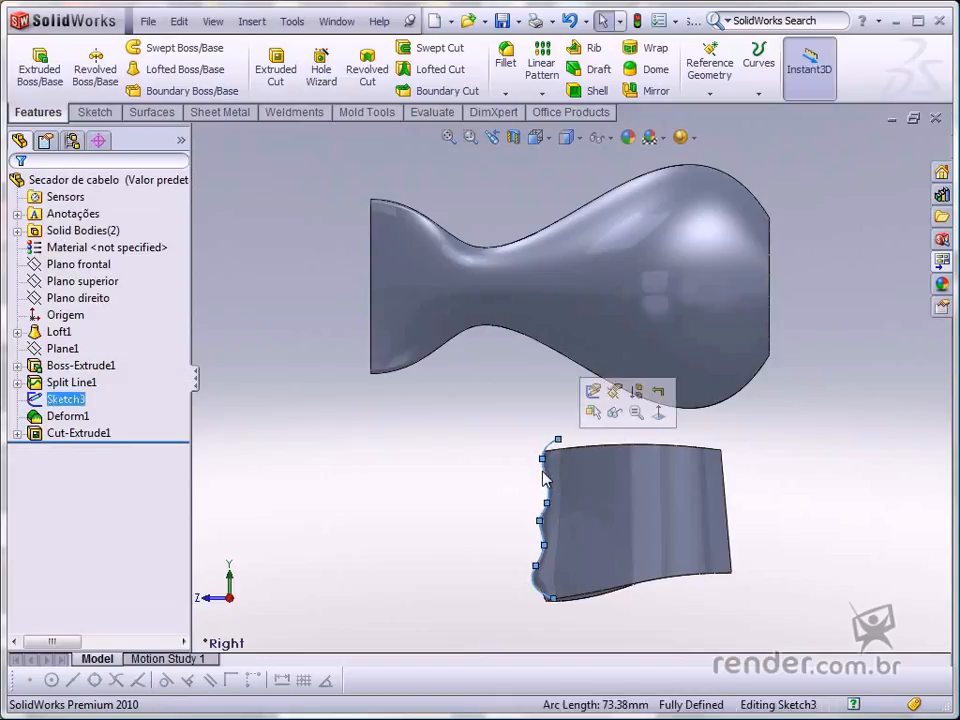
pyautogui.click(614, 412)
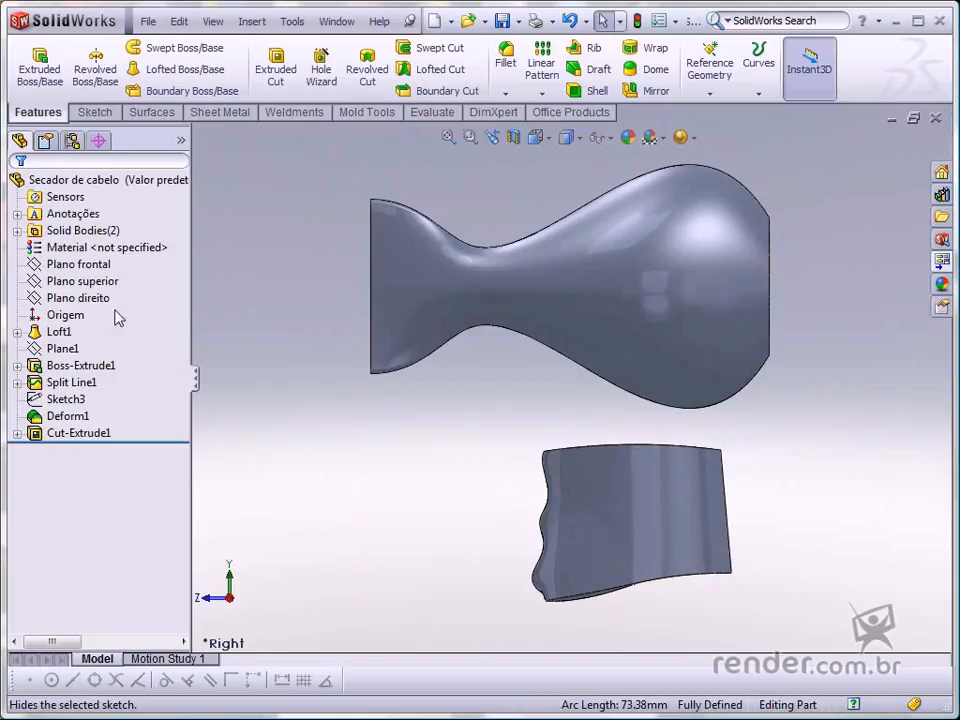
# - Start a new sketch on Plano direito
pyautogui.click(80, 298)
pyautogui.click(121, 276)
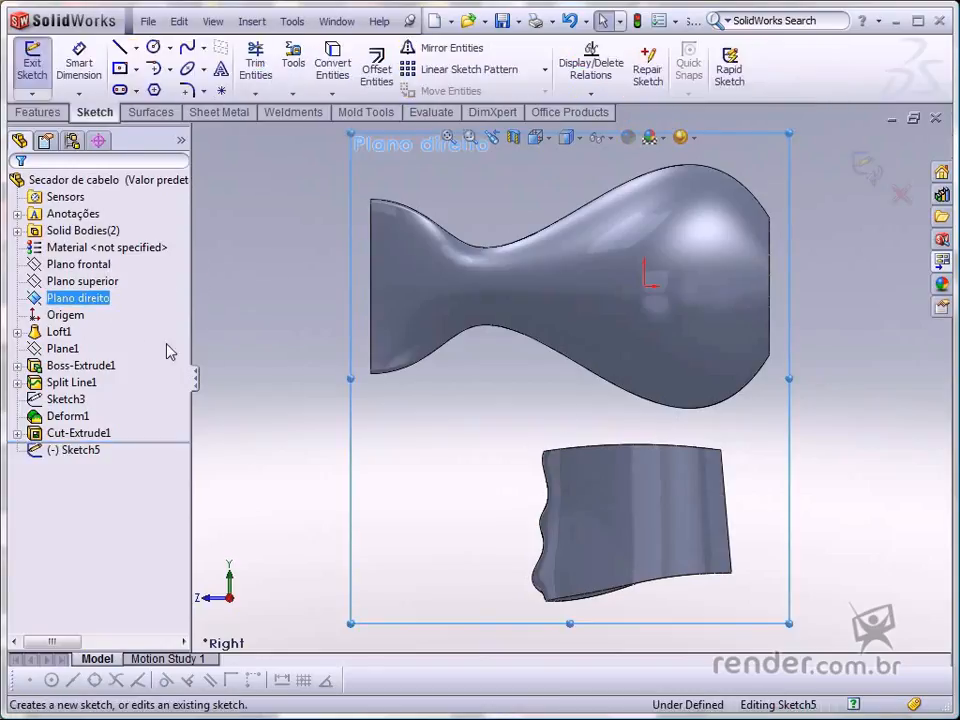
pyautogui.click(496, 400)
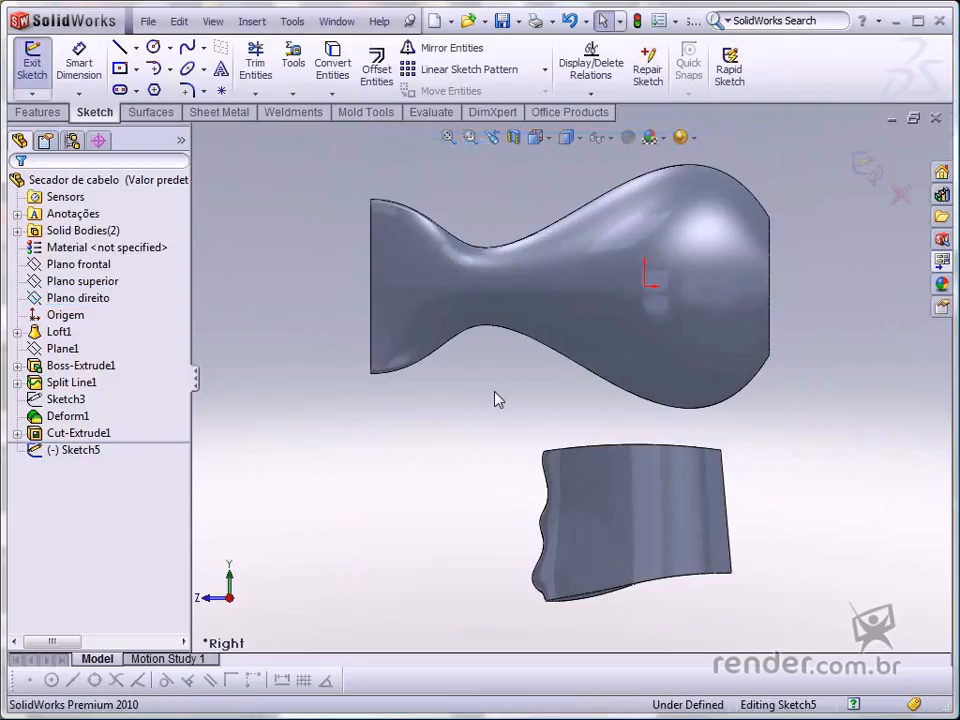
# - Sketch a four-point spline across the lower part of the upper body, from left of the origin to beyond the right edge
pyautogui.press('s')
pyautogui.click(510, 491)
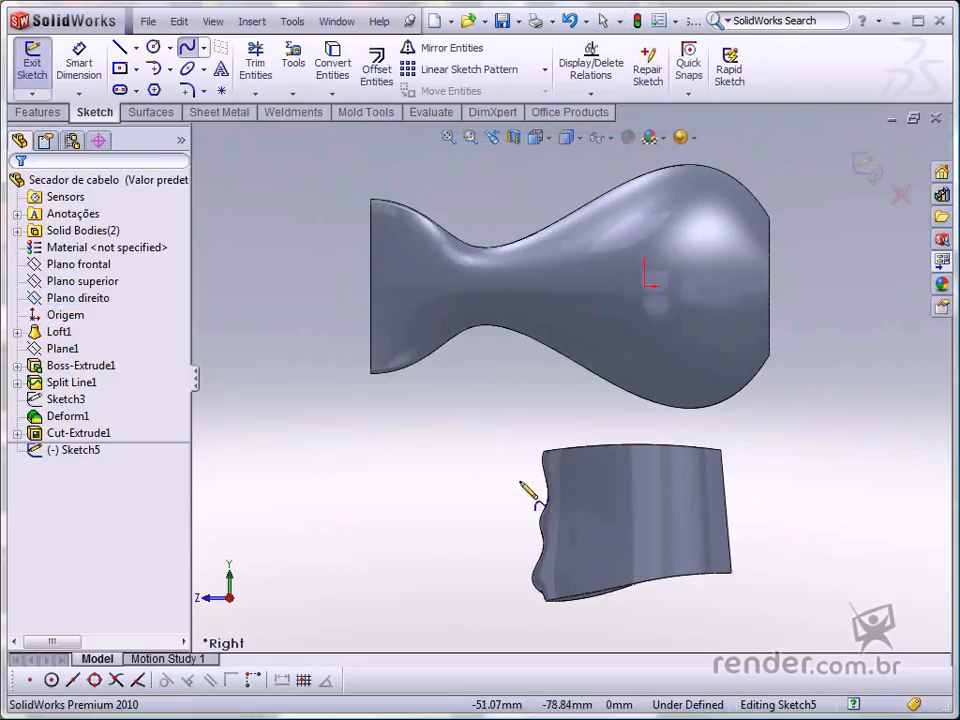
pyautogui.click(553, 369)
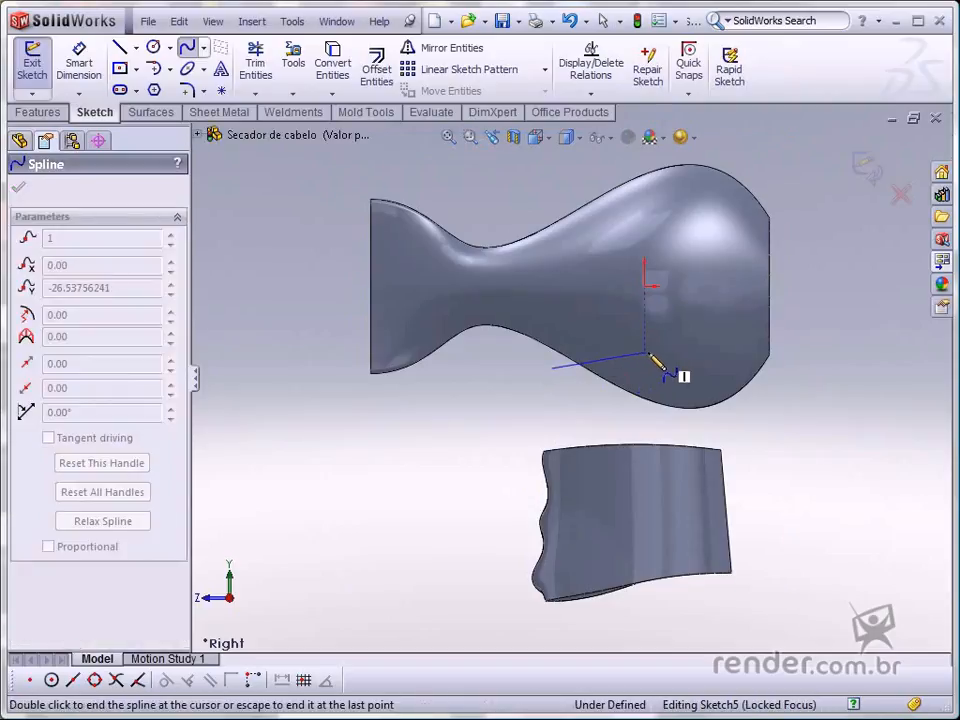
pyautogui.click(647, 354)
pyautogui.click(709, 375)
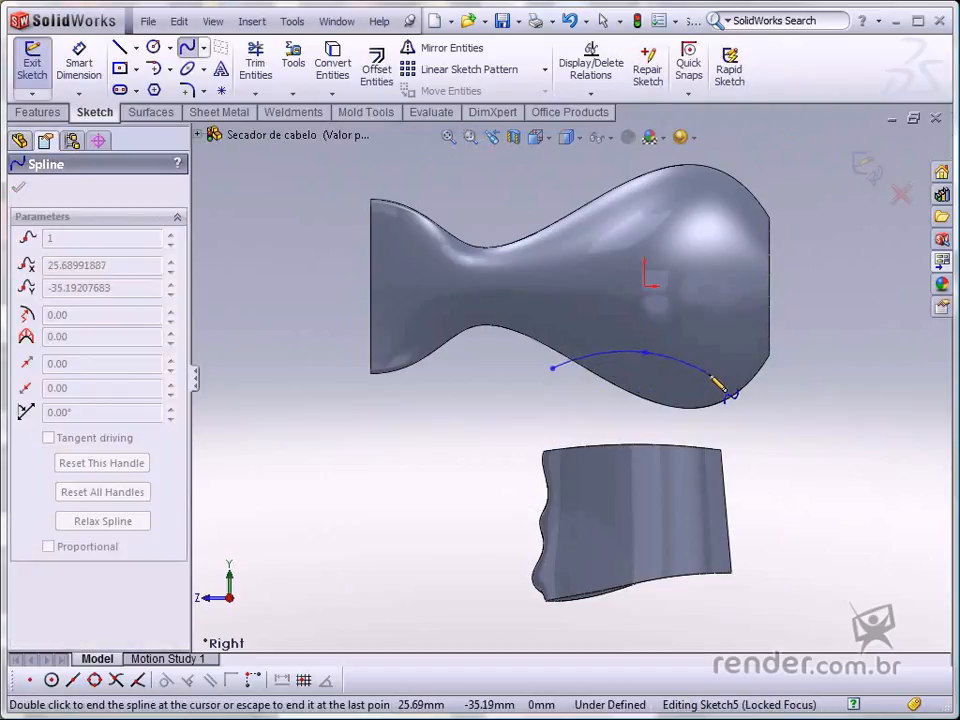
pyautogui.doubleClick(788, 370)
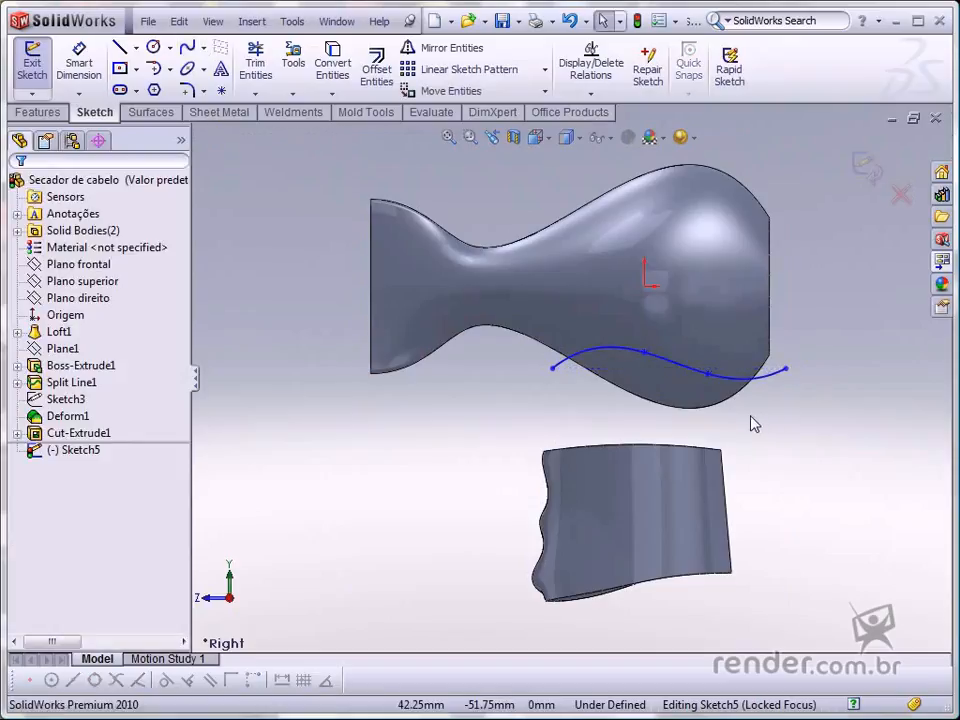
# - Dimension the horizontal distance from the spline's left endpoint to the origin as 37 mm
pyautogui.press('s')
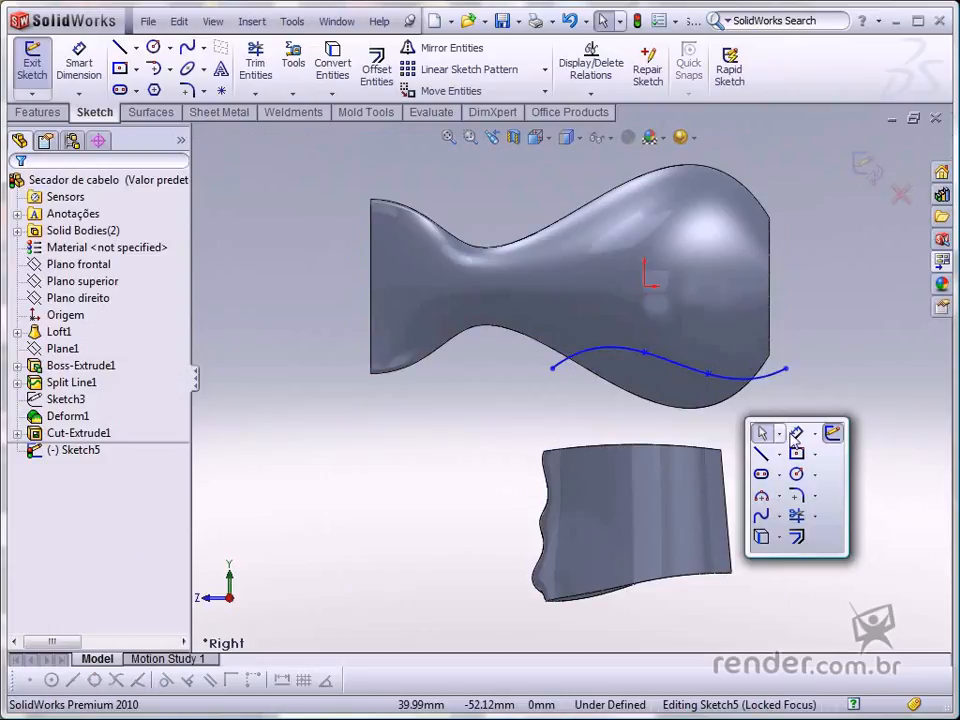
pyautogui.click(812, 433)
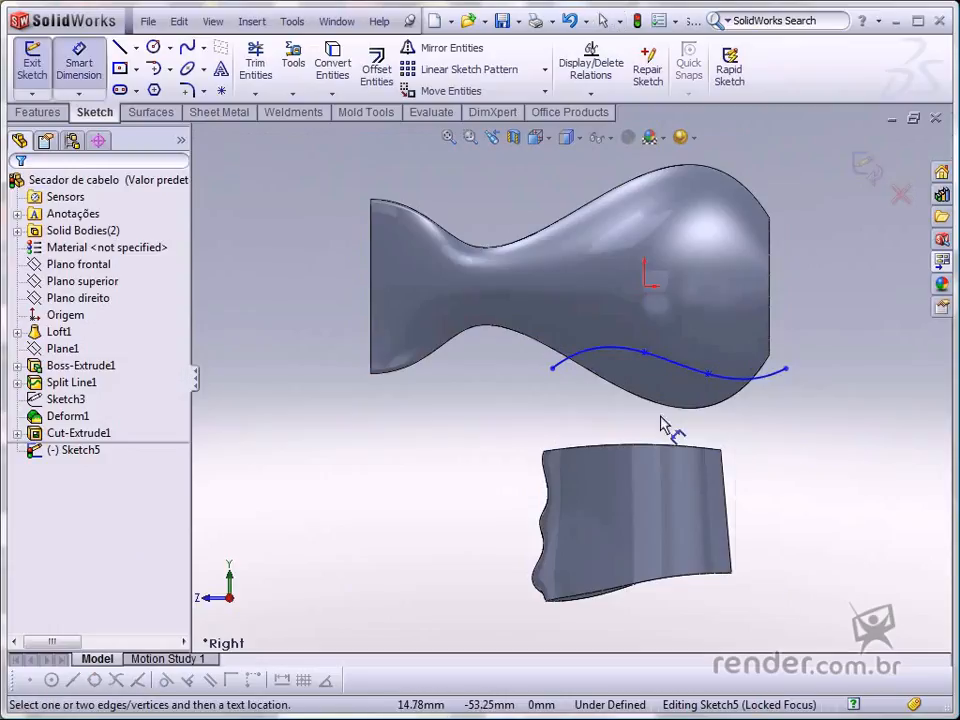
pyautogui.click(553, 369)
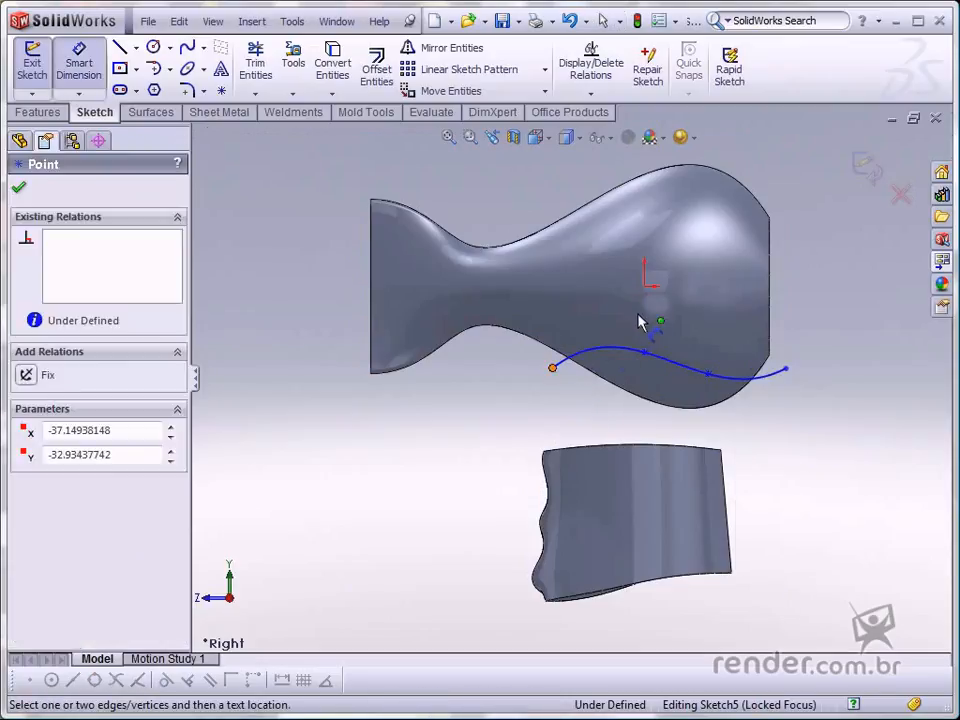
pyautogui.click(645, 285)
pyautogui.click(606, 263)
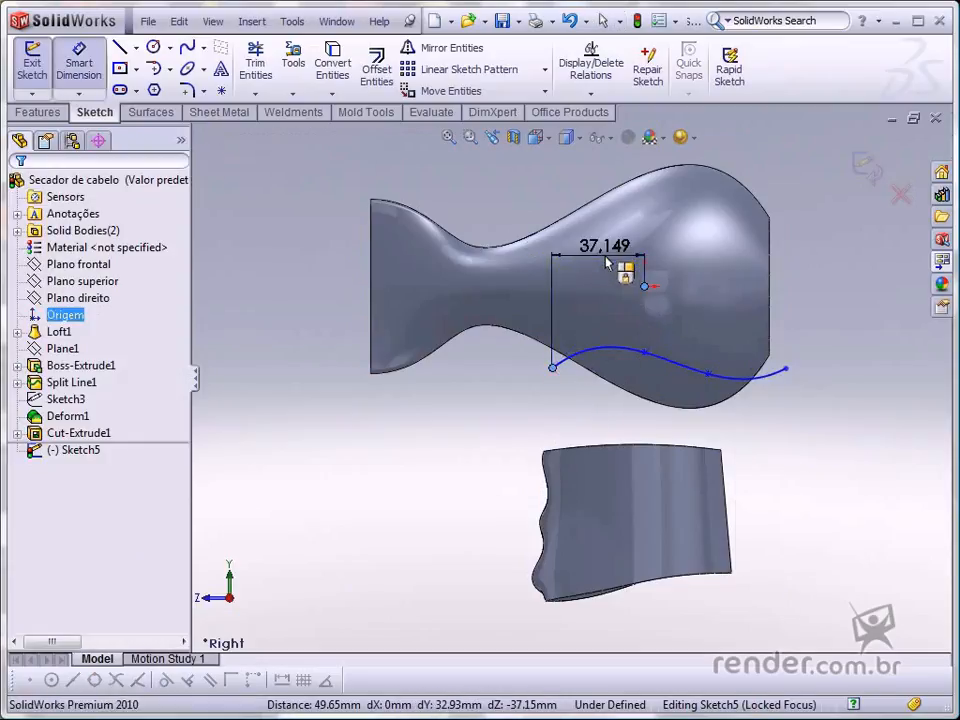
pyautogui.write('37')
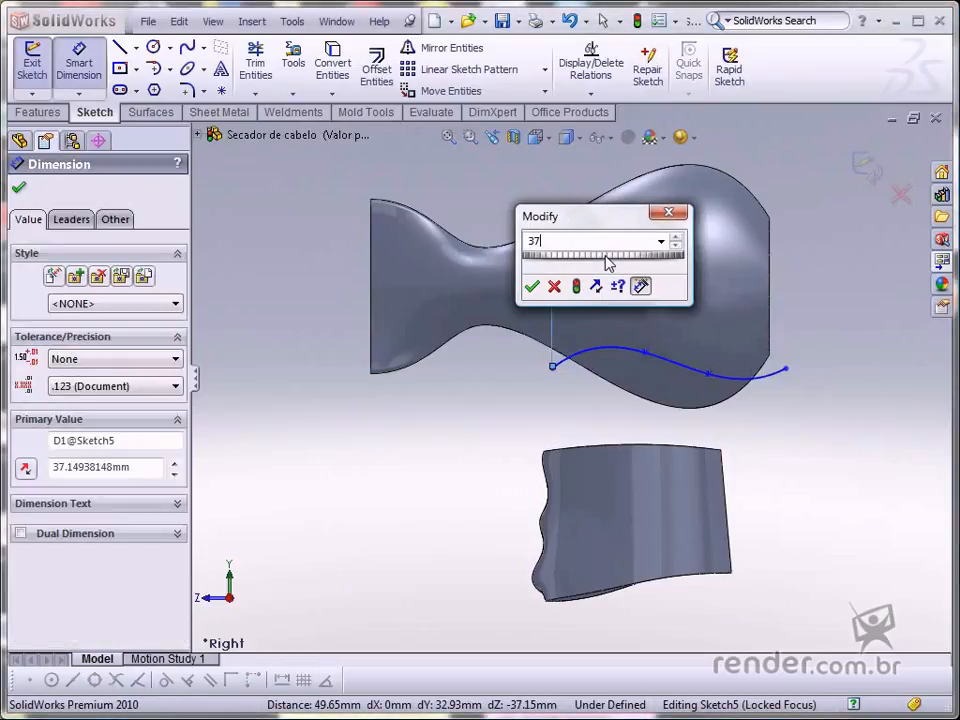
pyautogui.press('Return')
# - Dimension the vertical distance from the origin to the spline's left endpoint as 33 mm
pyautogui.click(782, 291)
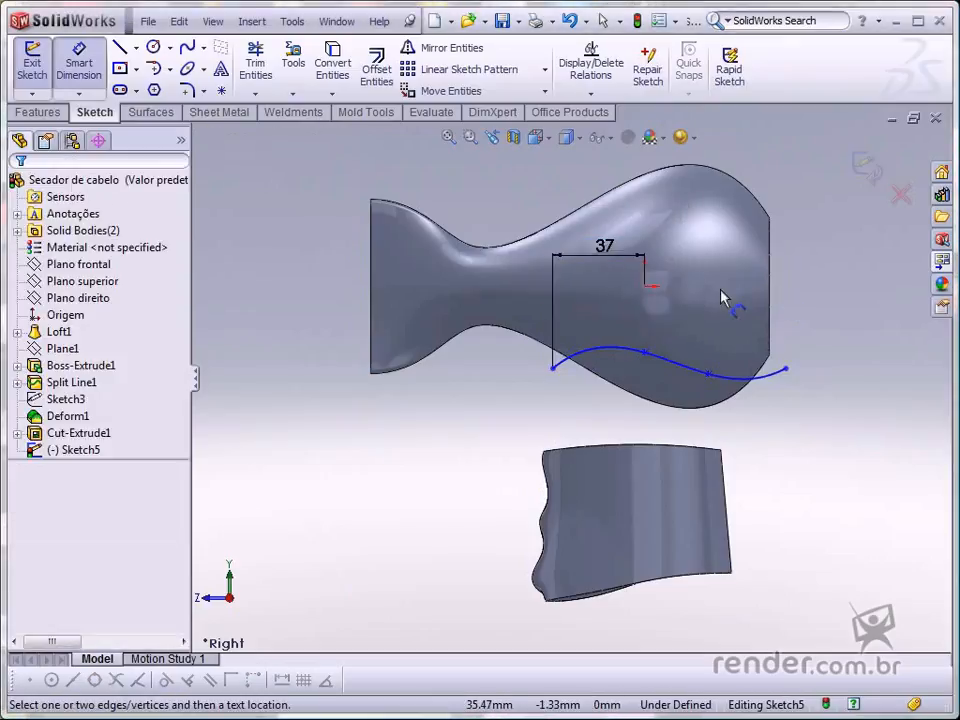
pyautogui.click(644, 288)
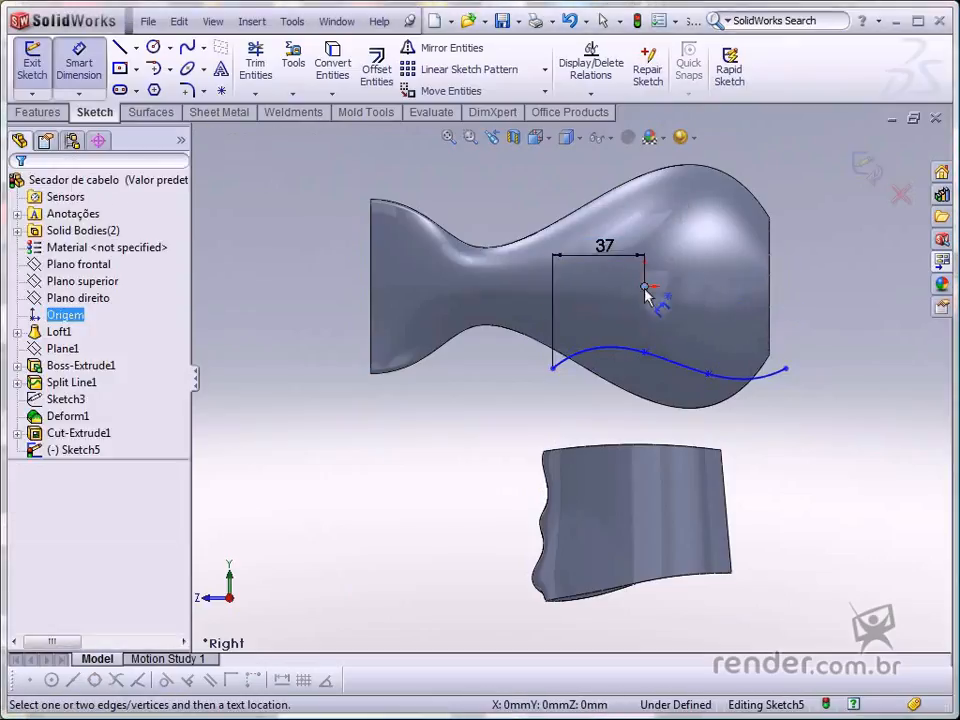
pyautogui.click(553, 368)
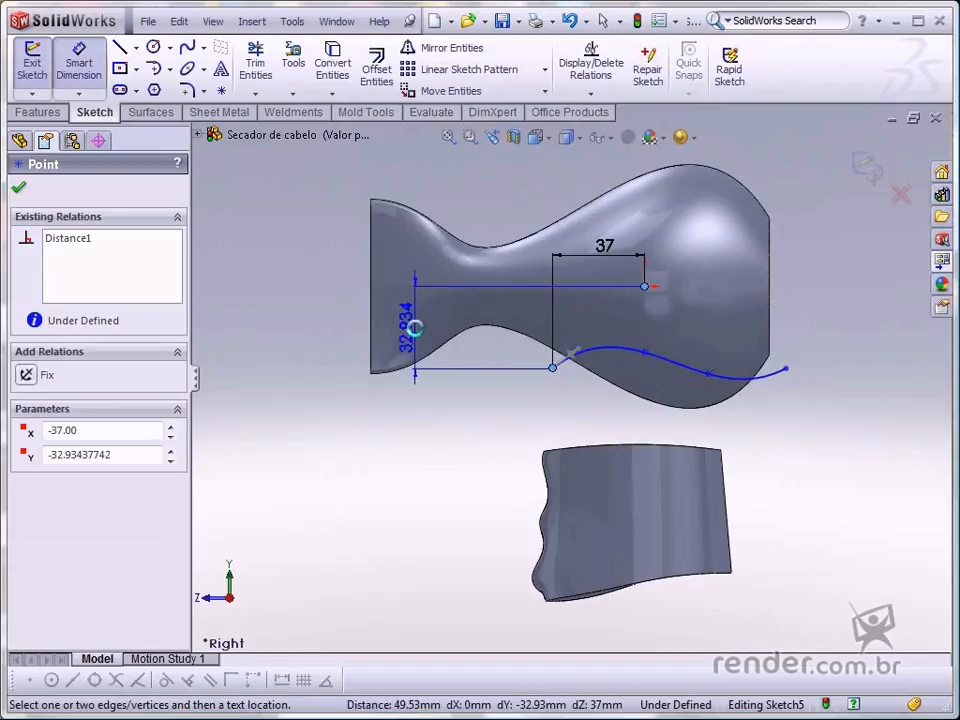
pyautogui.click(418, 338)
pyautogui.write('33')
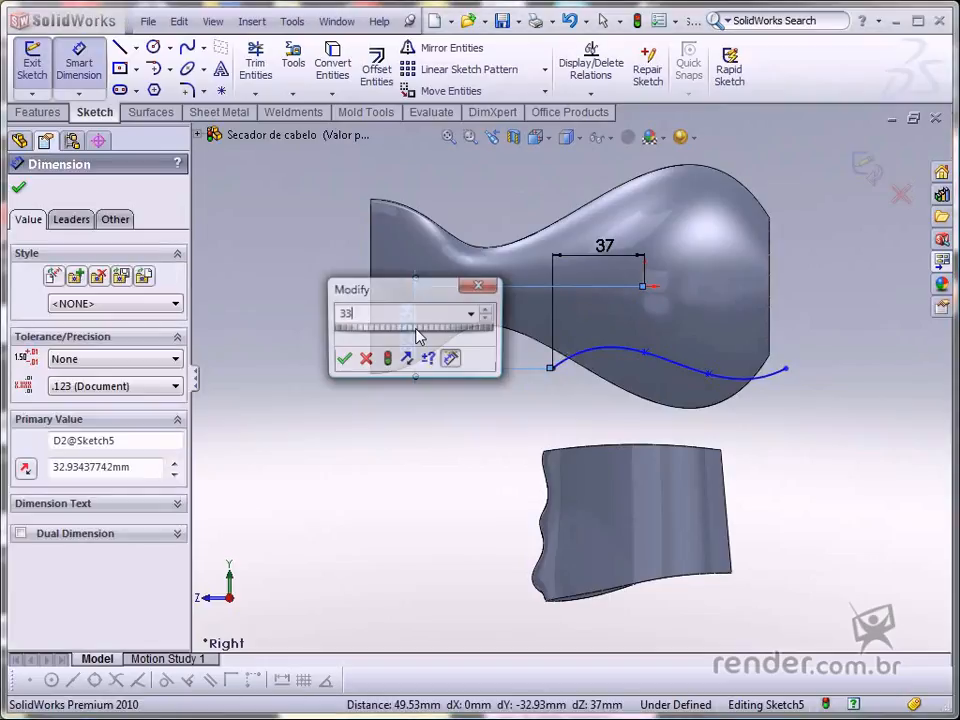
pyautogui.press('Return')
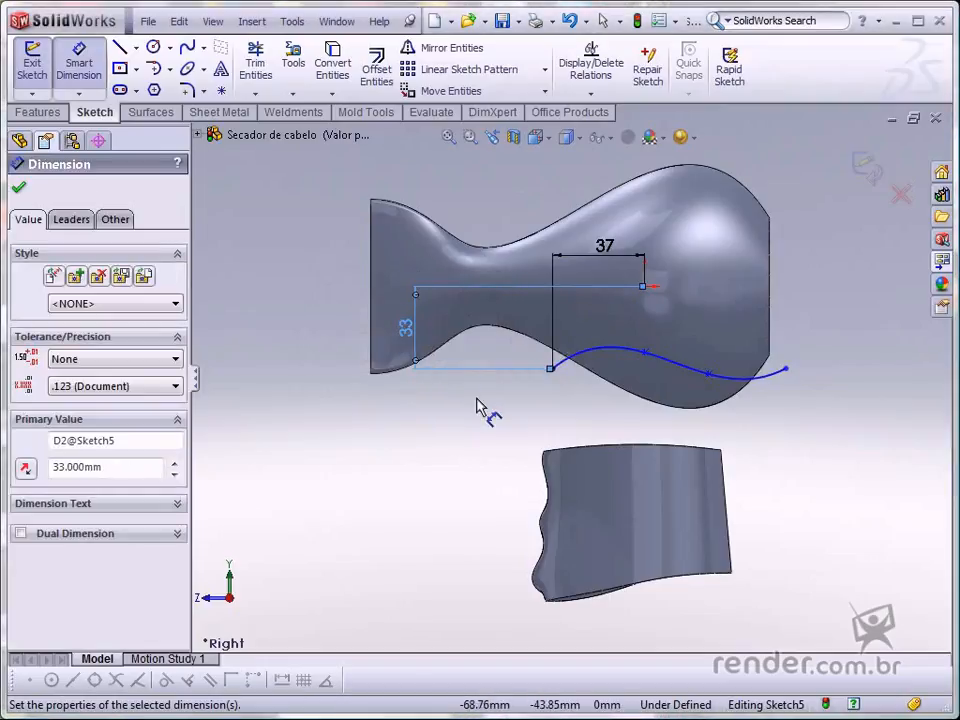
pyautogui.press('Escape')
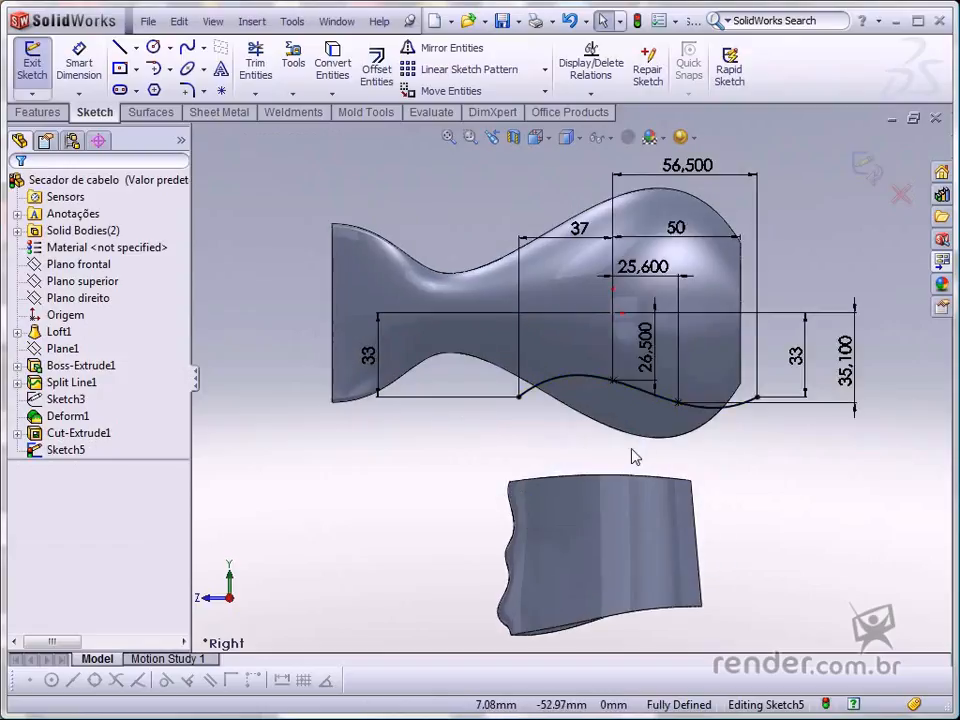
# - Start a Split feature with Sketch5 as the trim tool and cut the part
pyautogui.click(252, 21)
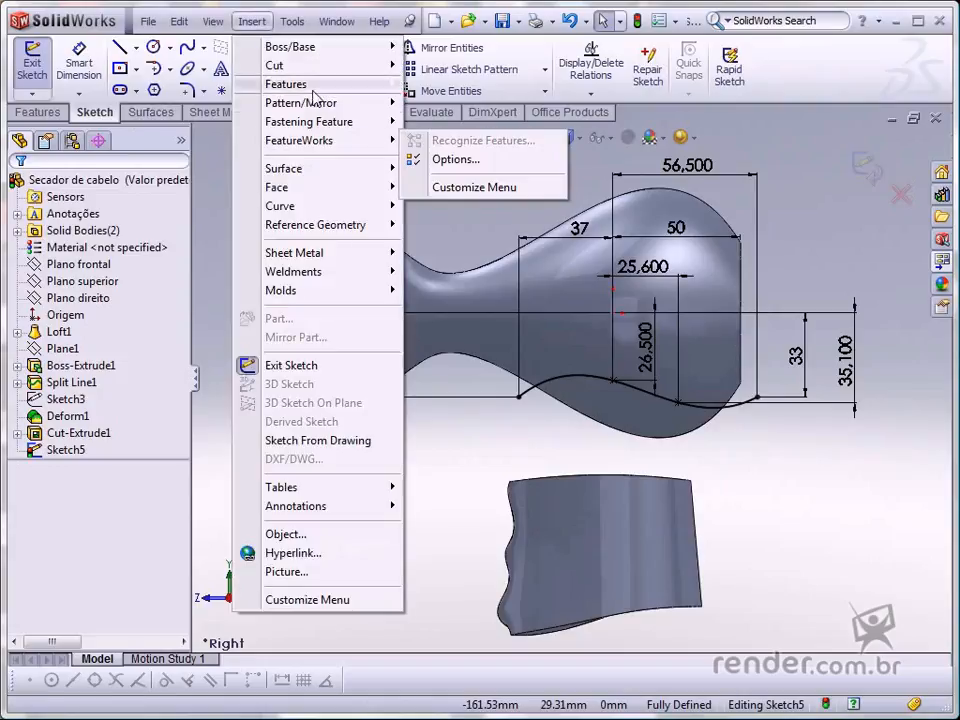
pyautogui.moveTo(315, 97)
pyautogui.click(444, 403)
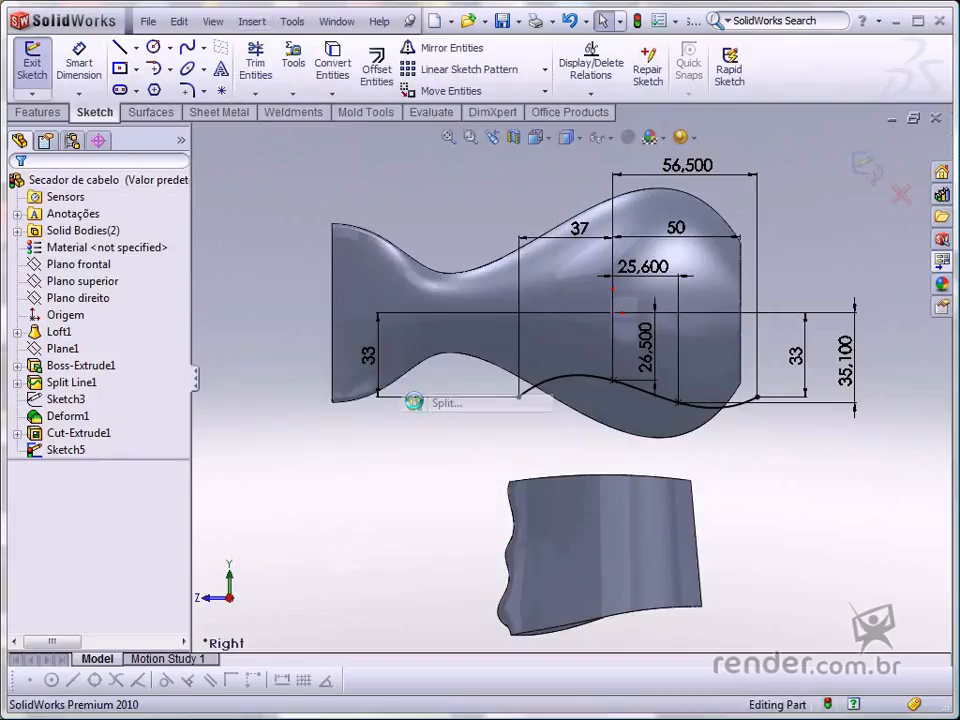
pyautogui.click(72, 325)
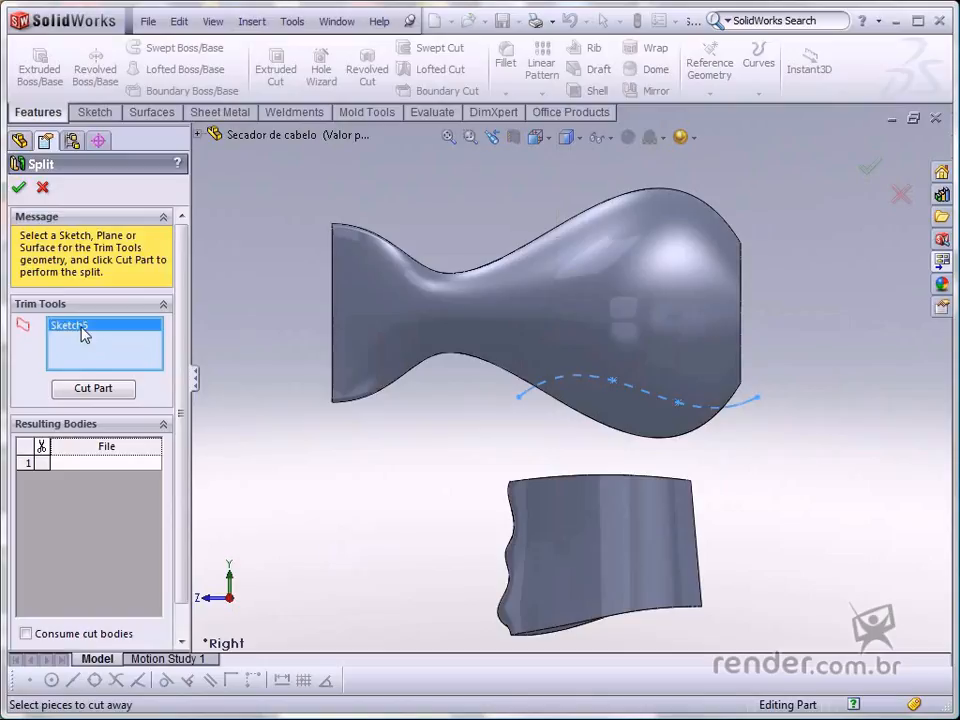
pyautogui.click(91, 388)
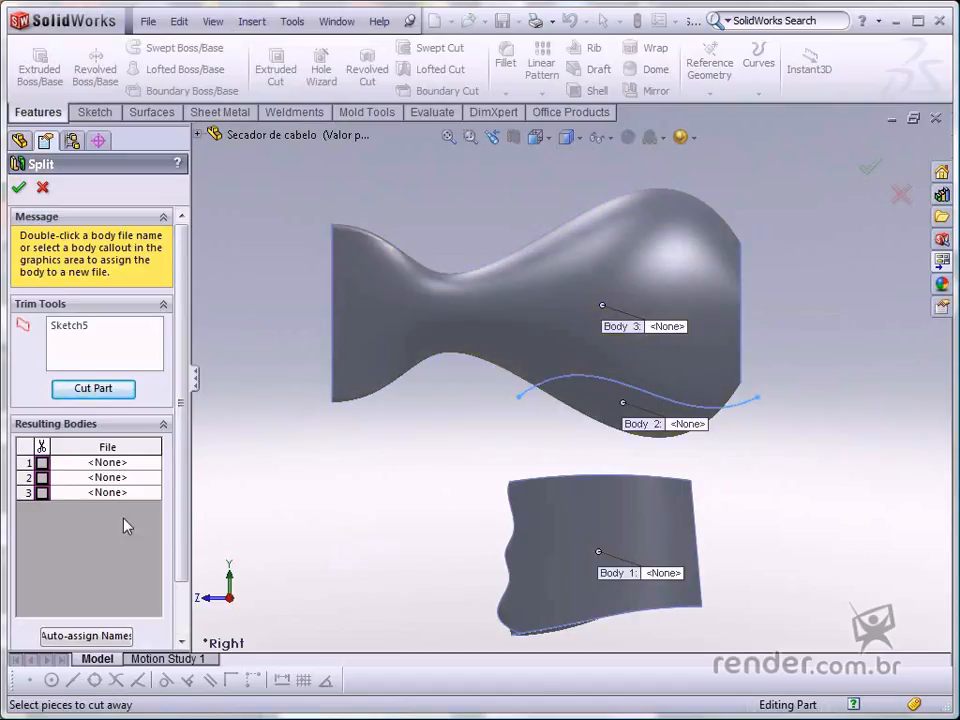
# - Mark resulting bodies 2 and 3 for the split and confirm it
pyautogui.click(41, 462)
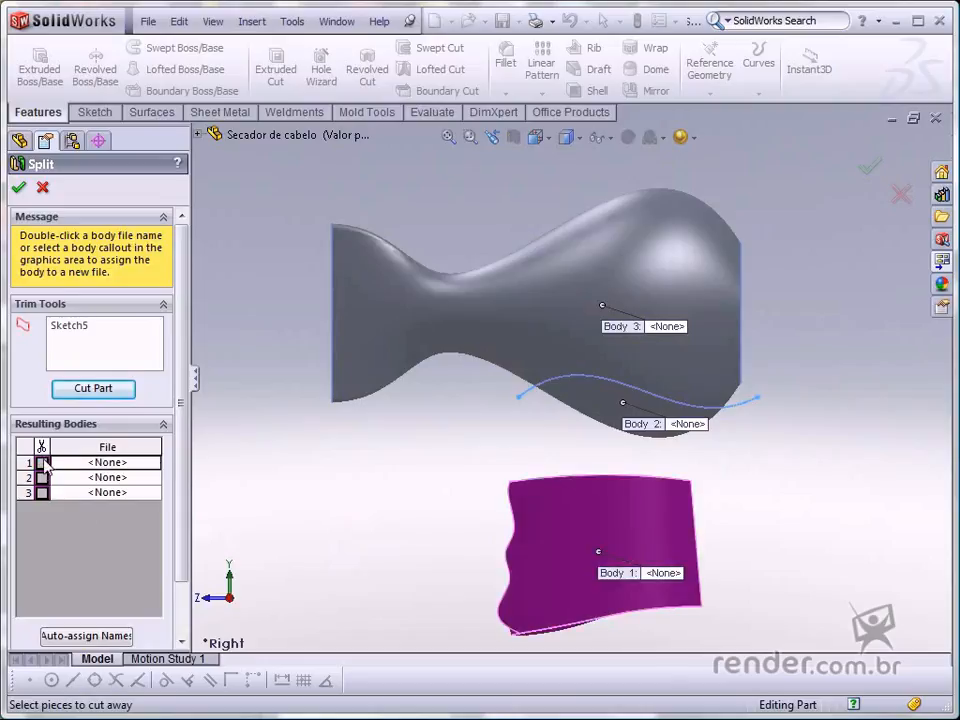
pyautogui.click(41, 462)
pyautogui.click(41, 477)
pyautogui.click(41, 492)
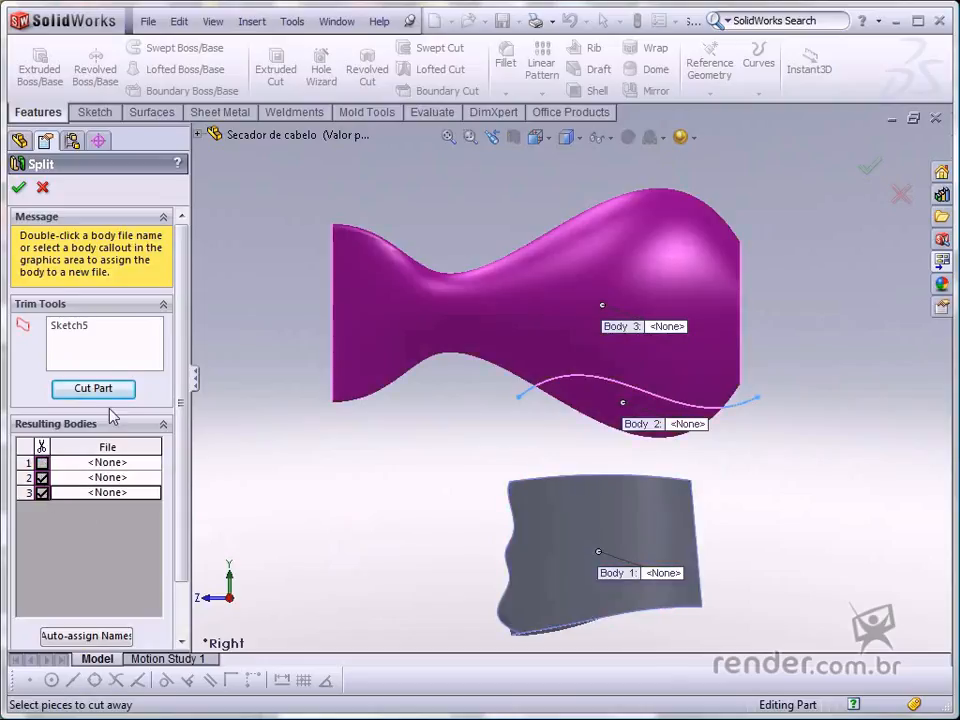
pyautogui.click(19, 189)
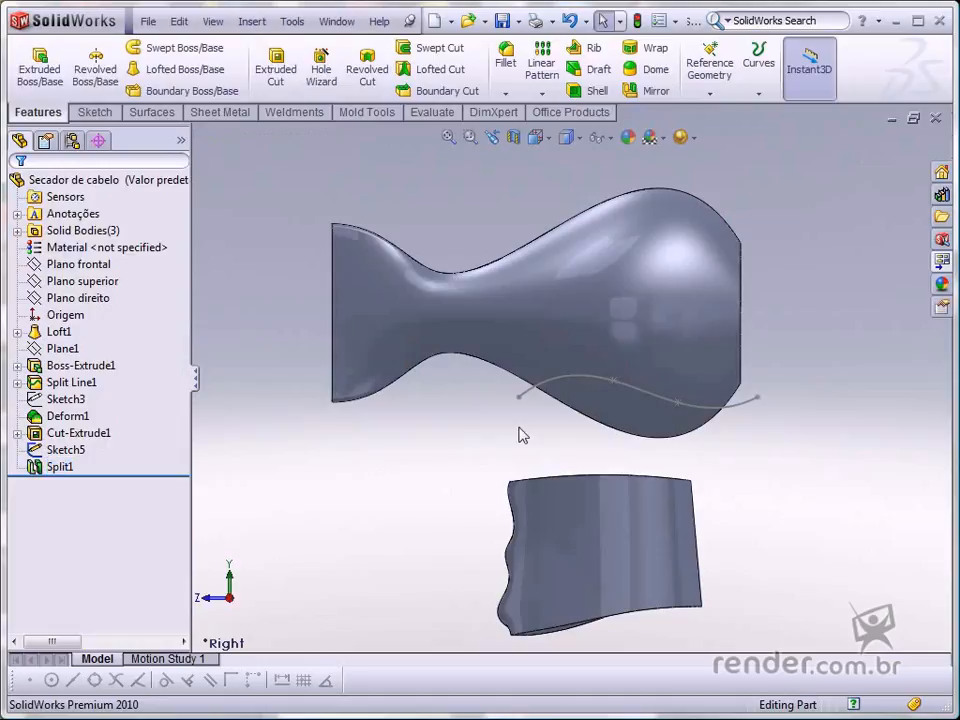
# - Delete the body Split1[1], the piece below the spline, from the Solid Bodies folder
pyautogui.click(575, 384)
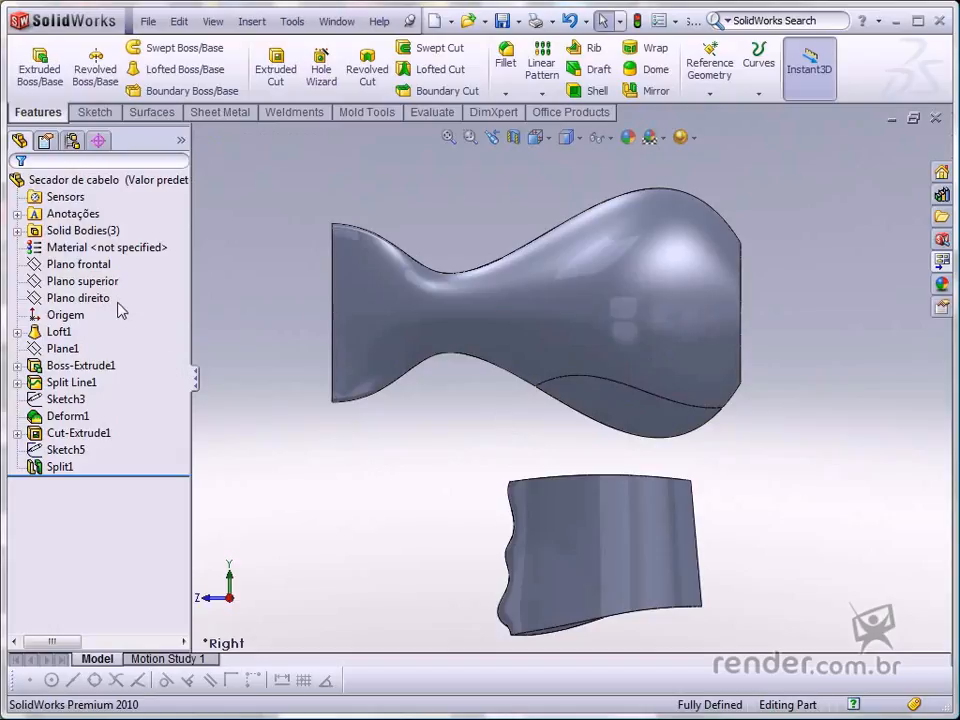
pyautogui.click(108, 232)
pyautogui.click(105, 234)
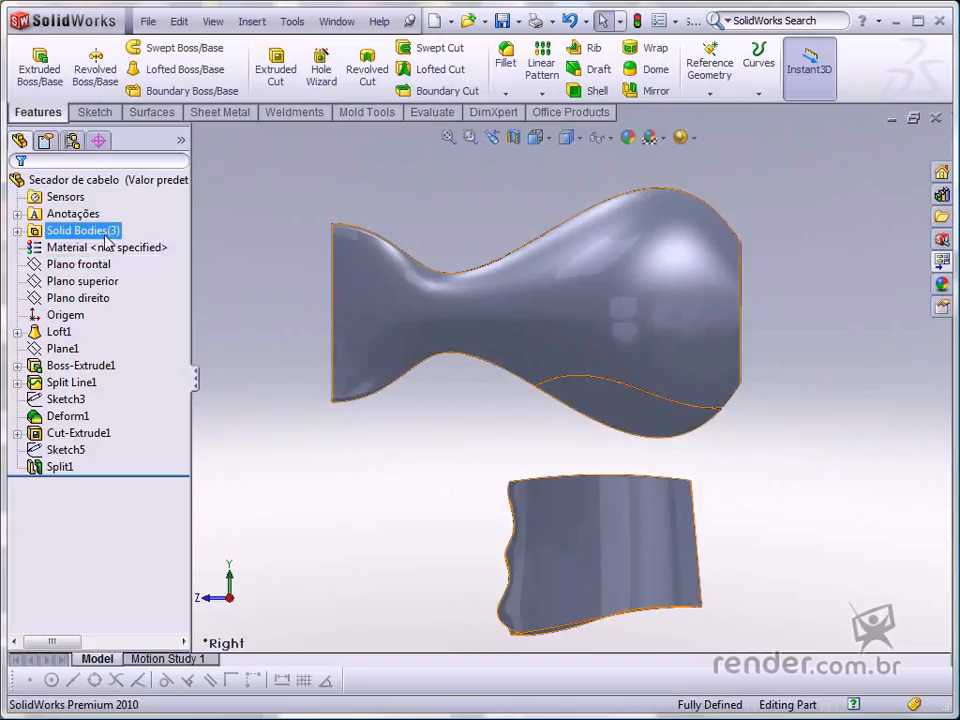
pyautogui.doubleClick(106, 234)
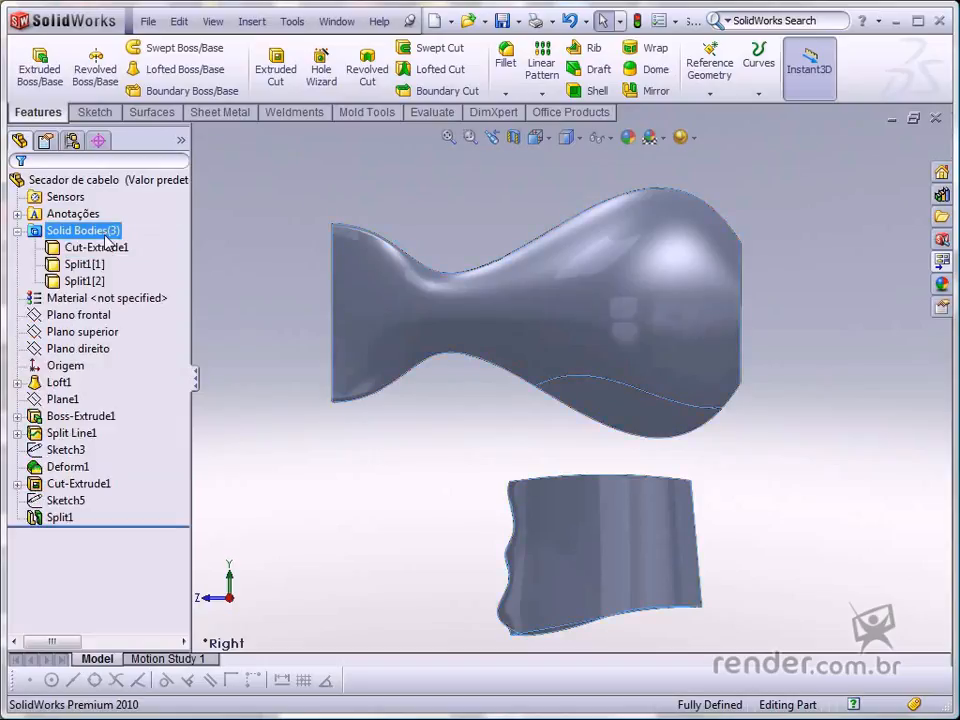
pyautogui.click(88, 298)
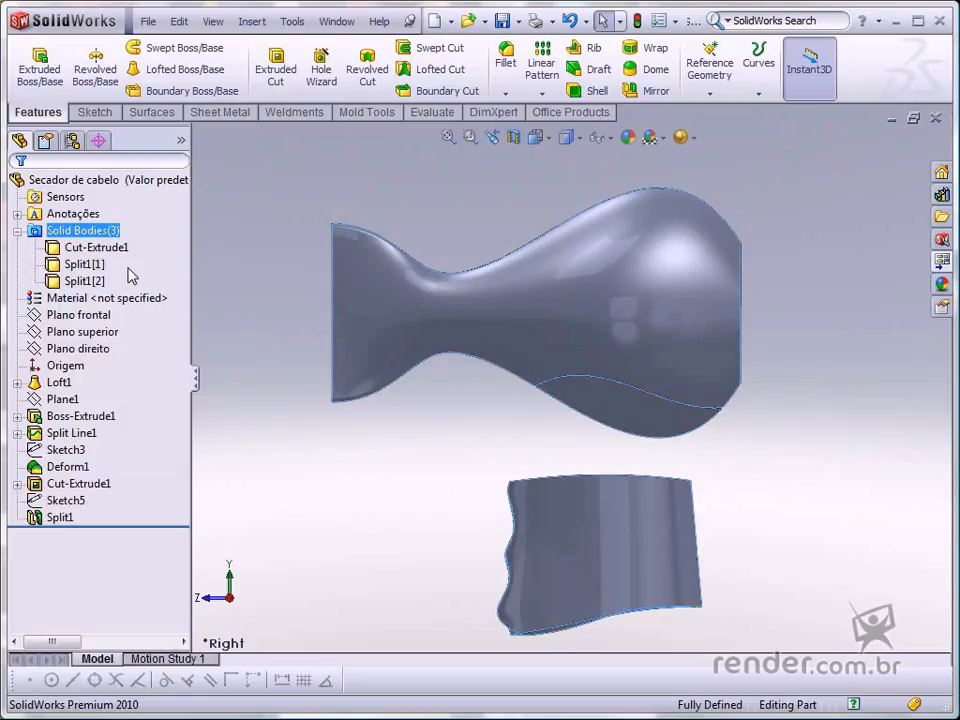
pyautogui.click(88, 264)
pyautogui.rightClick(95, 264)
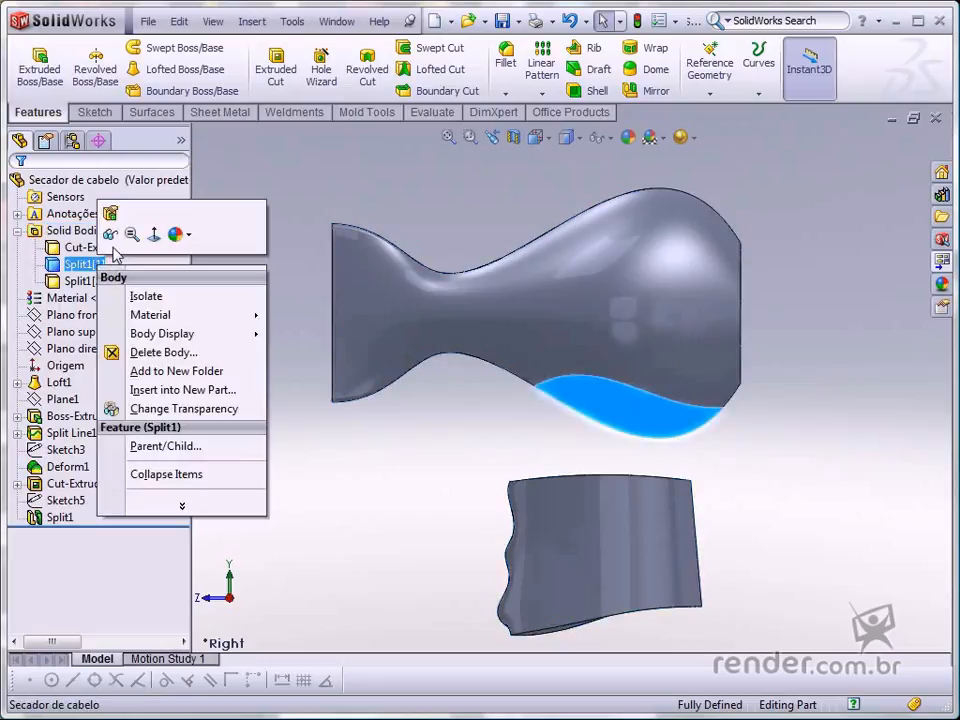
pyautogui.click(128, 353)
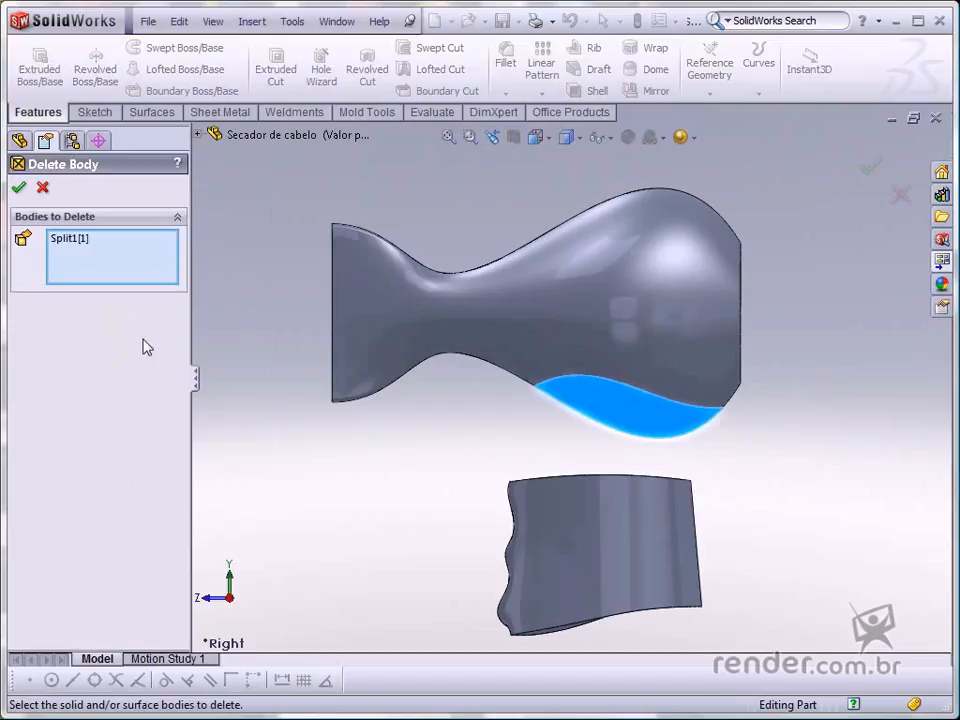
pyautogui.click(20, 188)
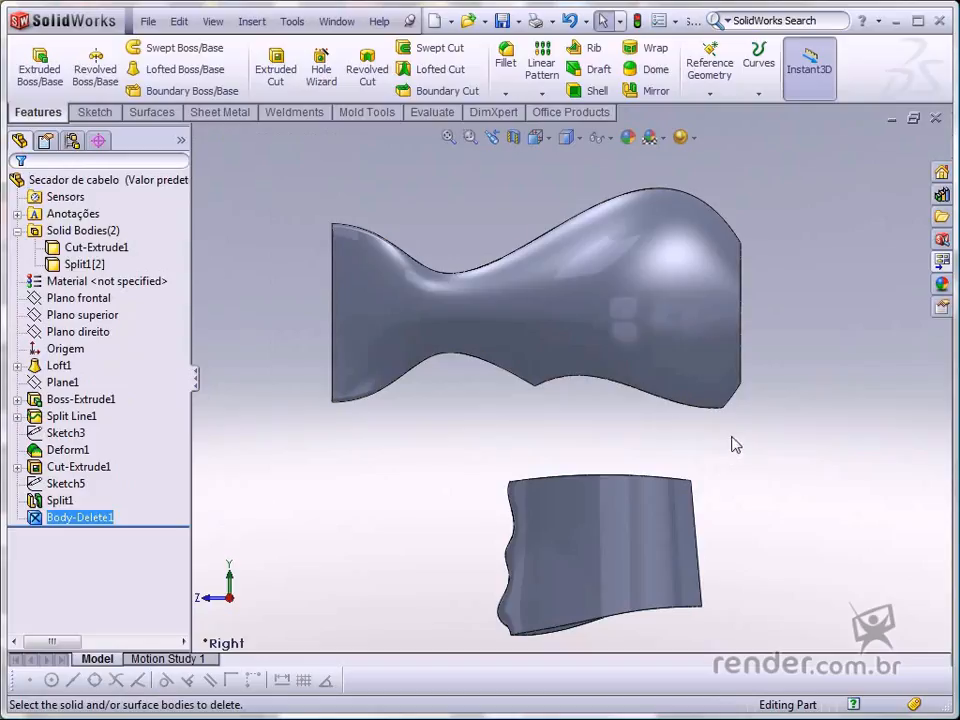
# - Examine the split face underneath the upper body of the dryer
pyautogui.moveTo(665, 433); pyautogui.dragTo(654, 414, button='middle')
pyautogui.click(652, 410)
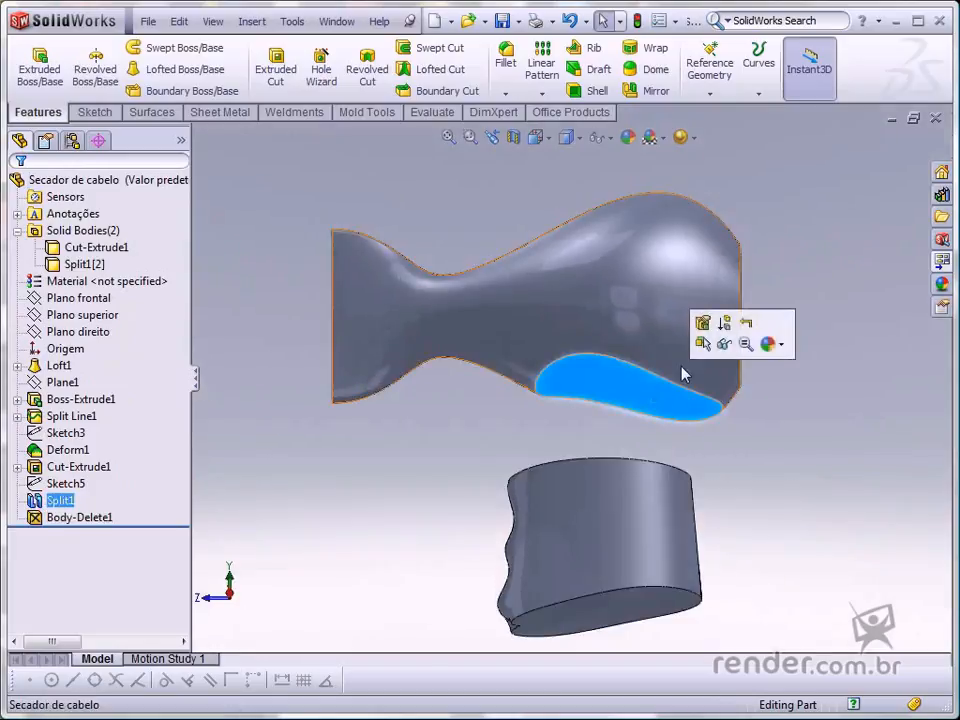
pyautogui.hotkey('ctrl', '4')
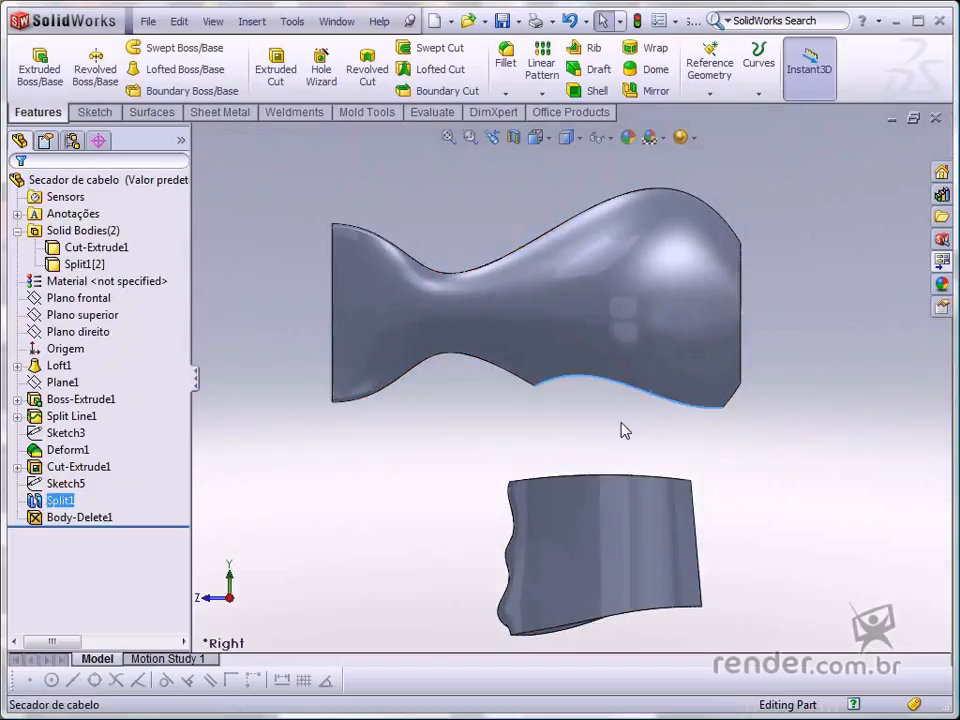
pyautogui.press('Escape')
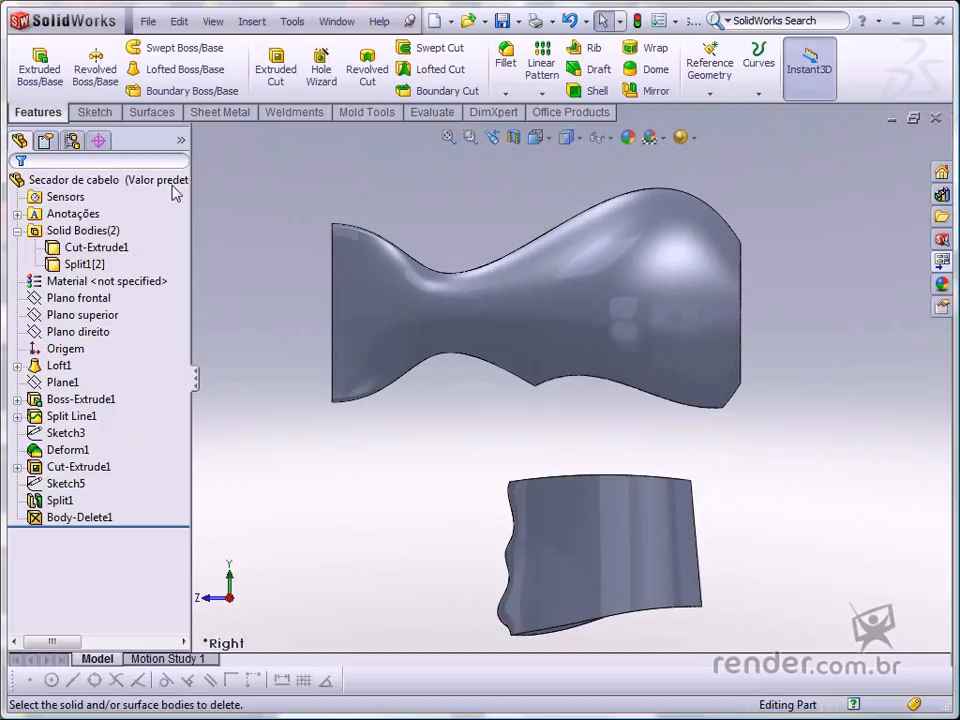
# - Start a Loft using the upper body's lower split face and the handle's top face as profiles
pyautogui.click(187, 72)
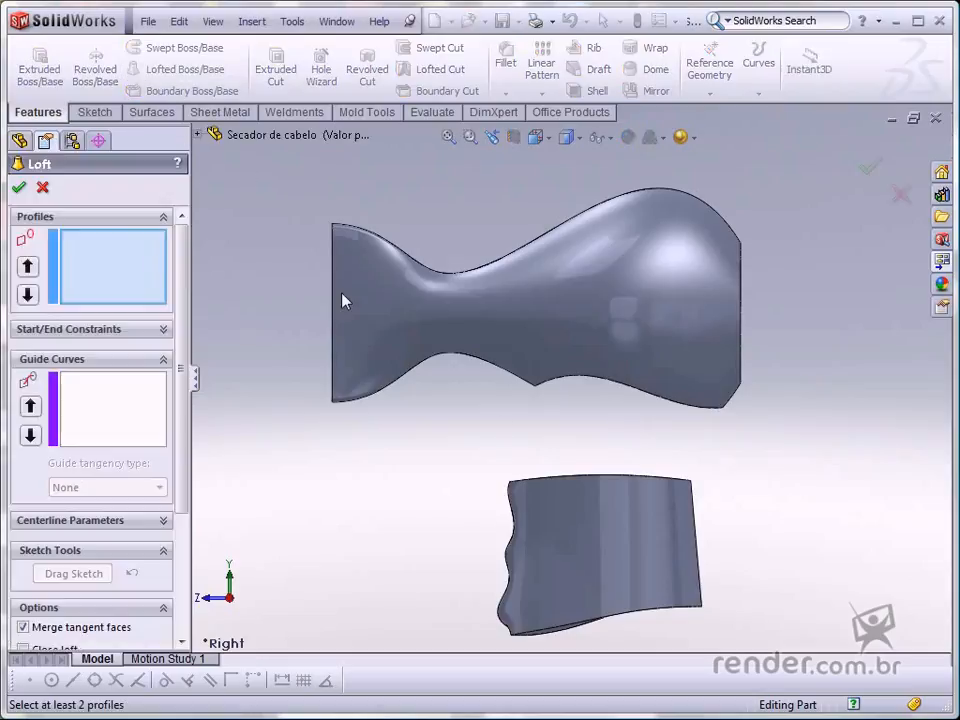
pyautogui.press('Up')
pyautogui.click(608, 389)
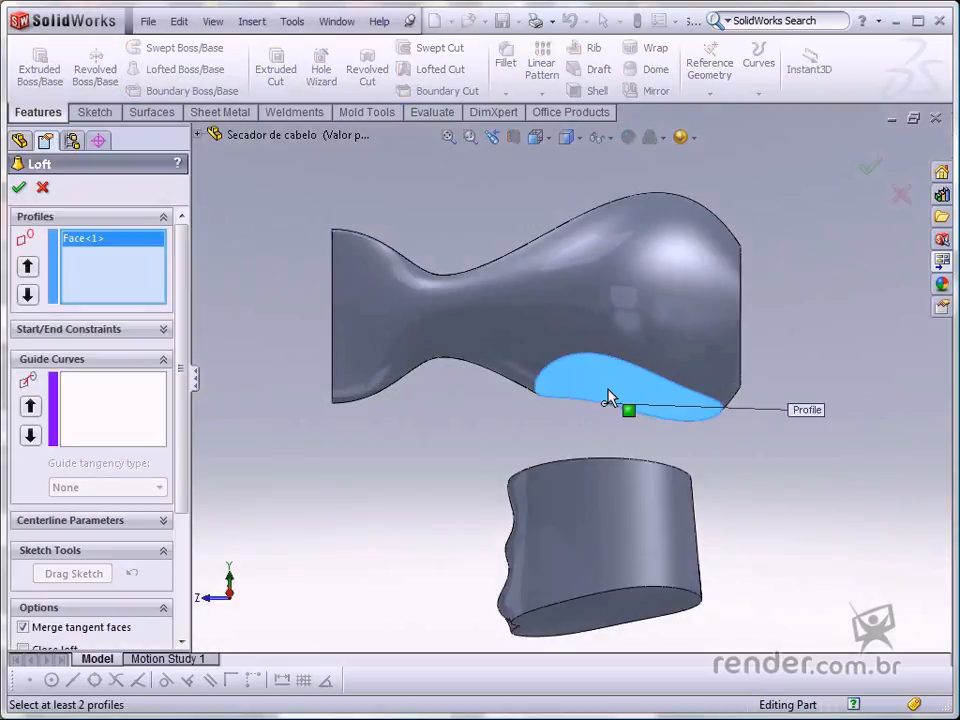
pyautogui.press('Down')
pyautogui.press('Down')
pyautogui.click(584, 478)
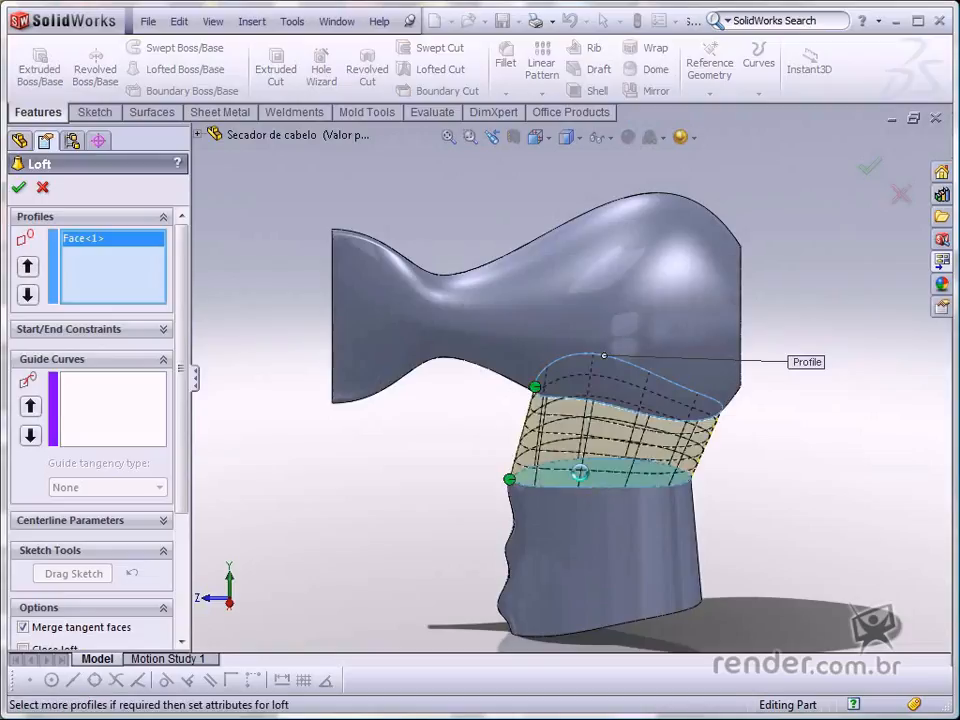
pyautogui.press('Up')
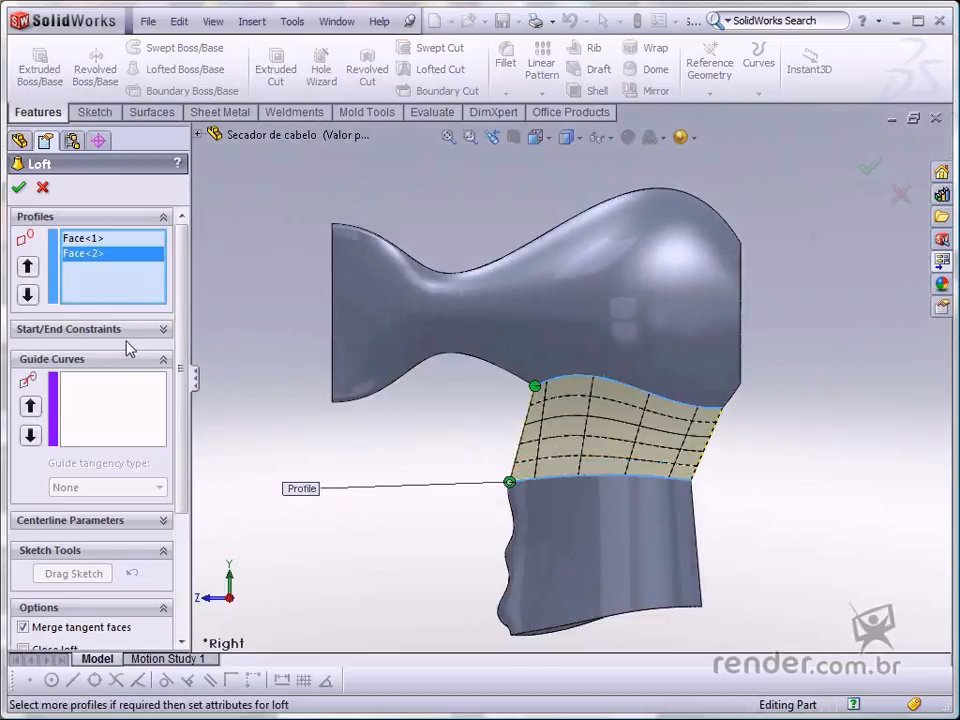
# - Set both the start and end constraints of the loft to Tangency To Face and confirm it
pyautogui.click(163, 330)
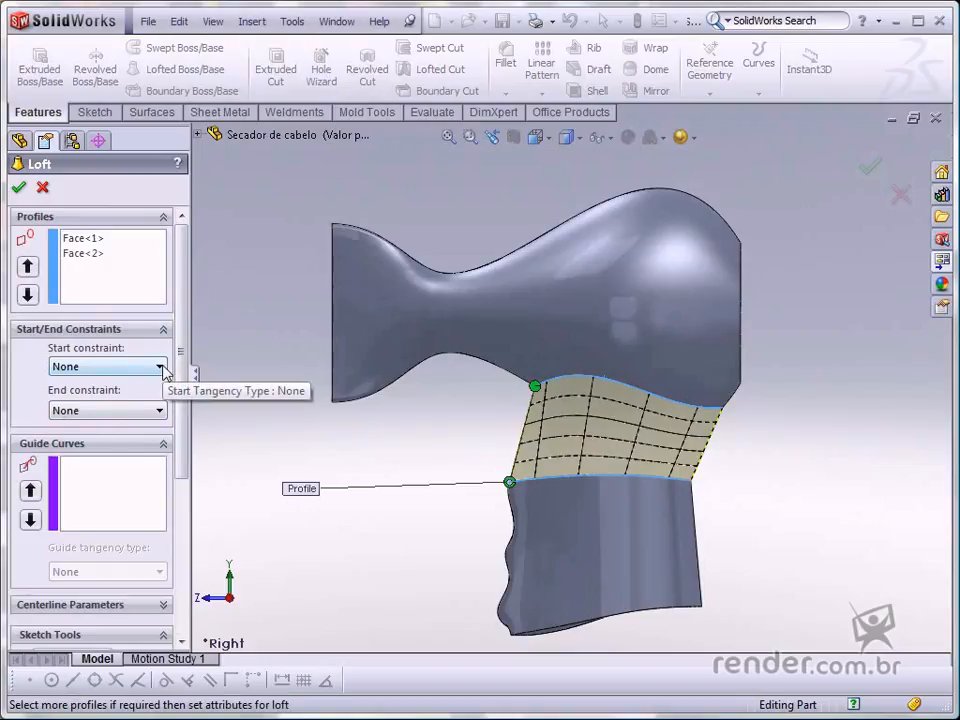
pyautogui.click(160, 367)
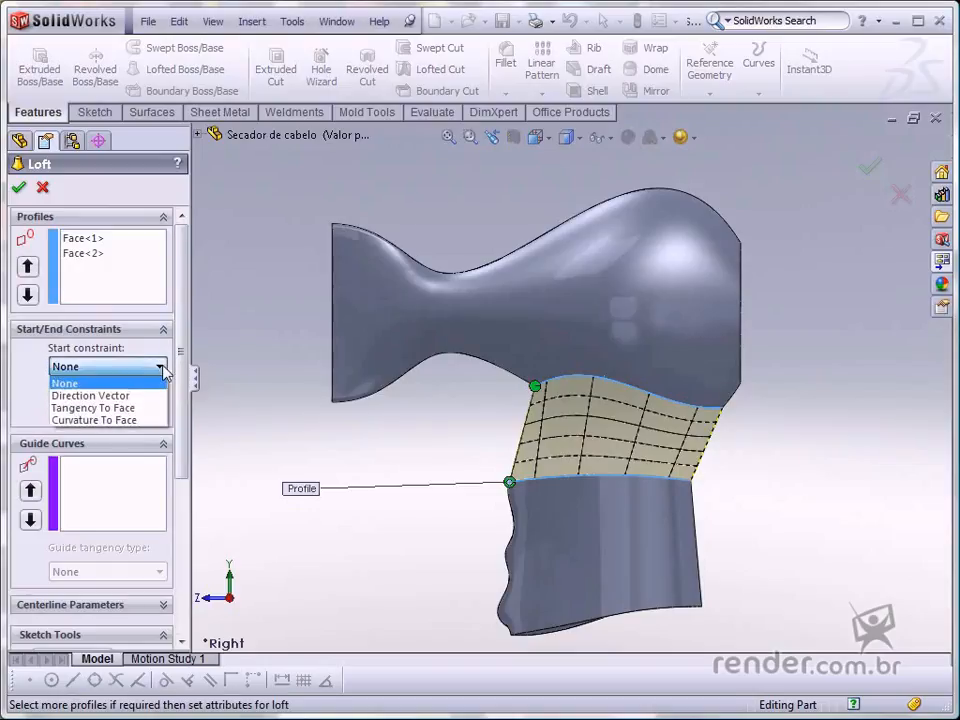
pyautogui.click(111, 417)
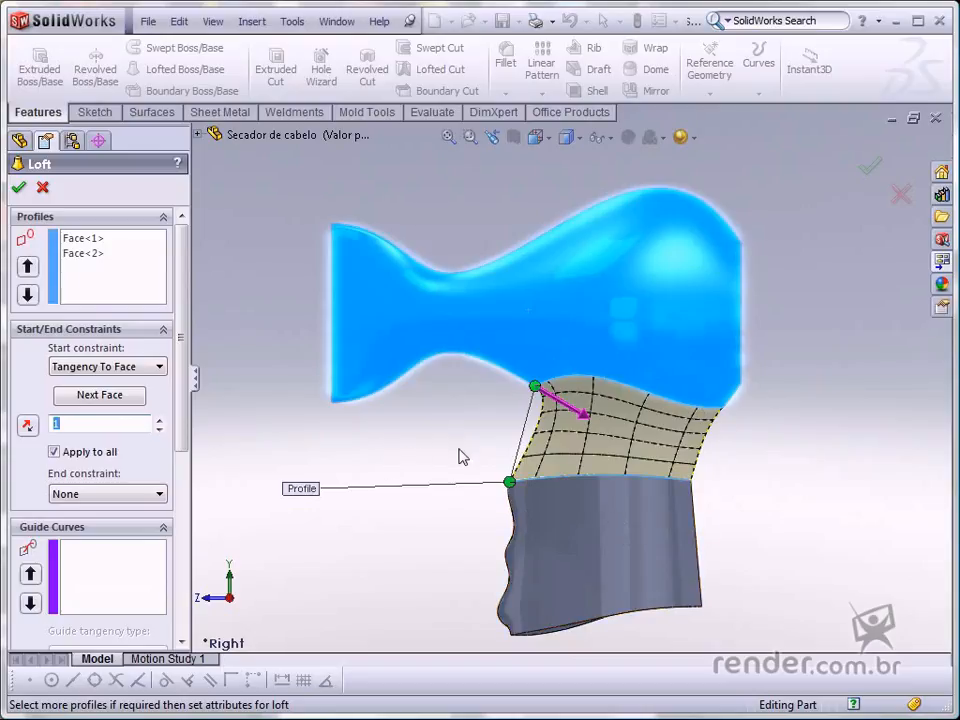
pyautogui.click(157, 494)
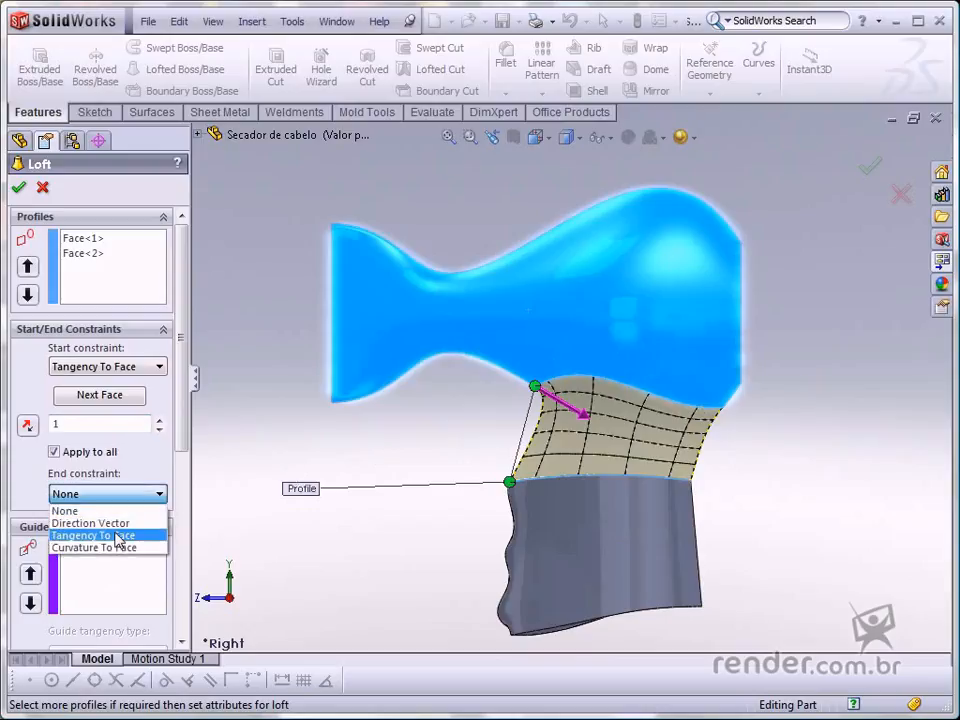
pyautogui.click(118, 536)
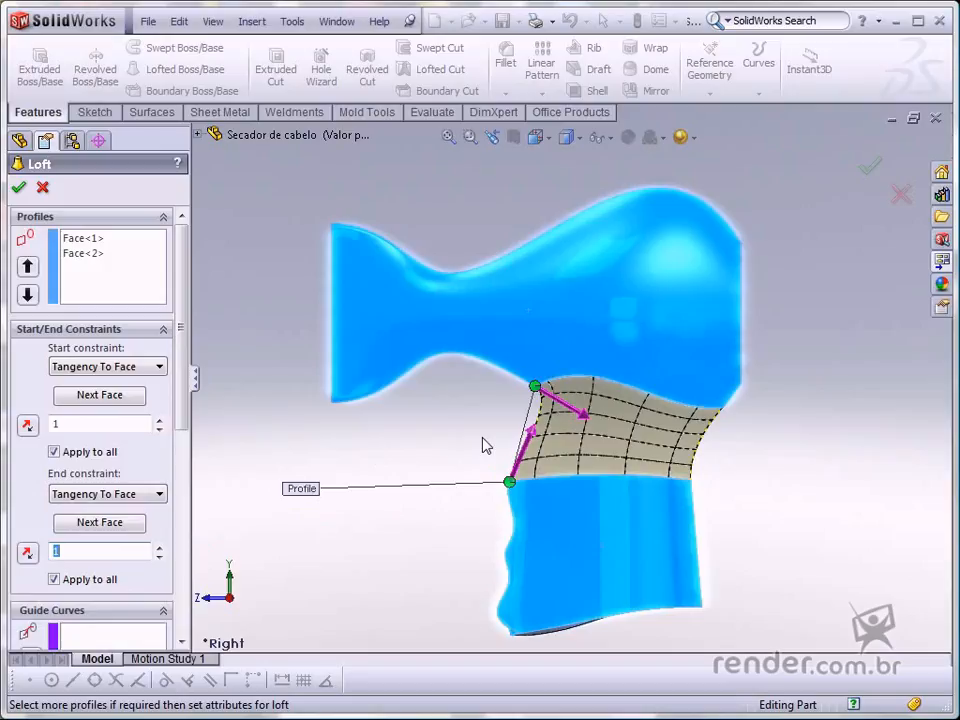
pyautogui.click(868, 168)
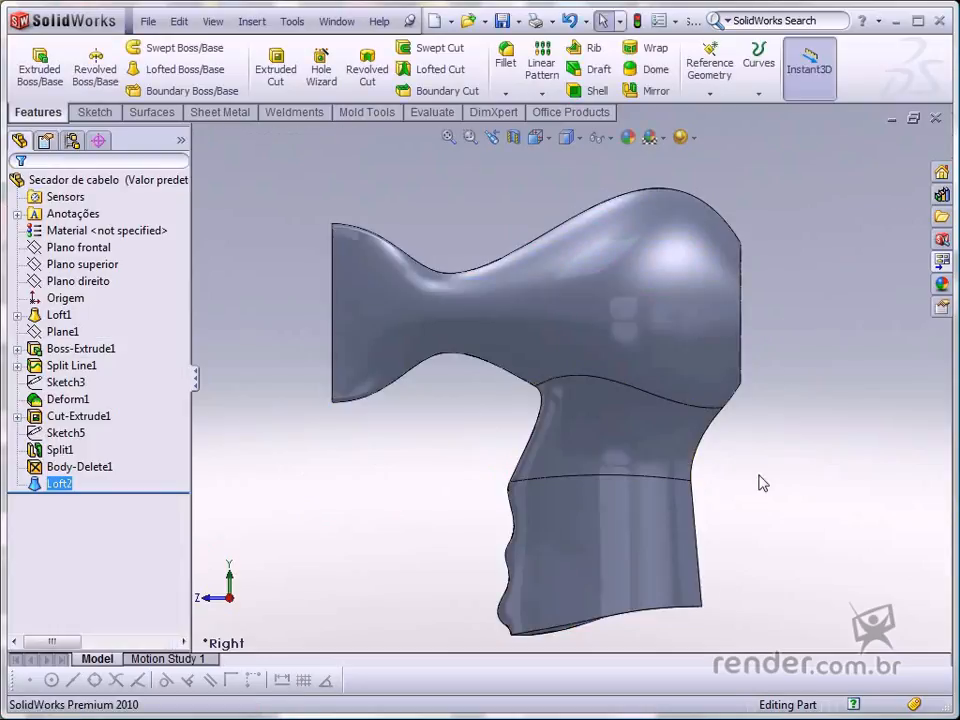
# - Open a sketch on Plano direito and draw a four-point spline along the bottom of the handle
pyautogui.scroll(-1, 574, 593)
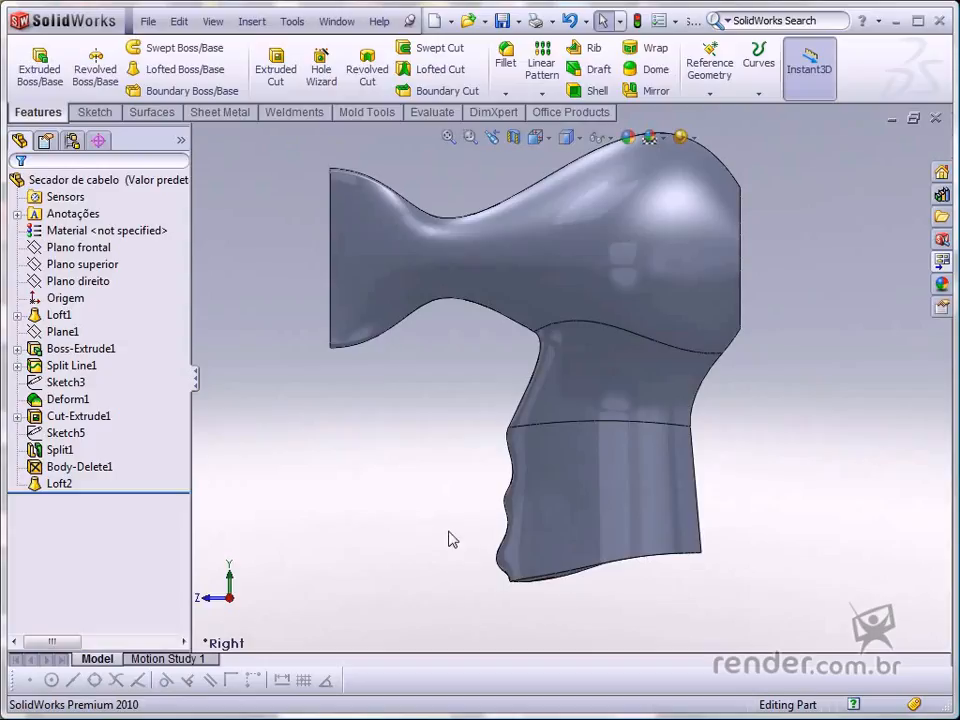
pyautogui.click(105, 283)
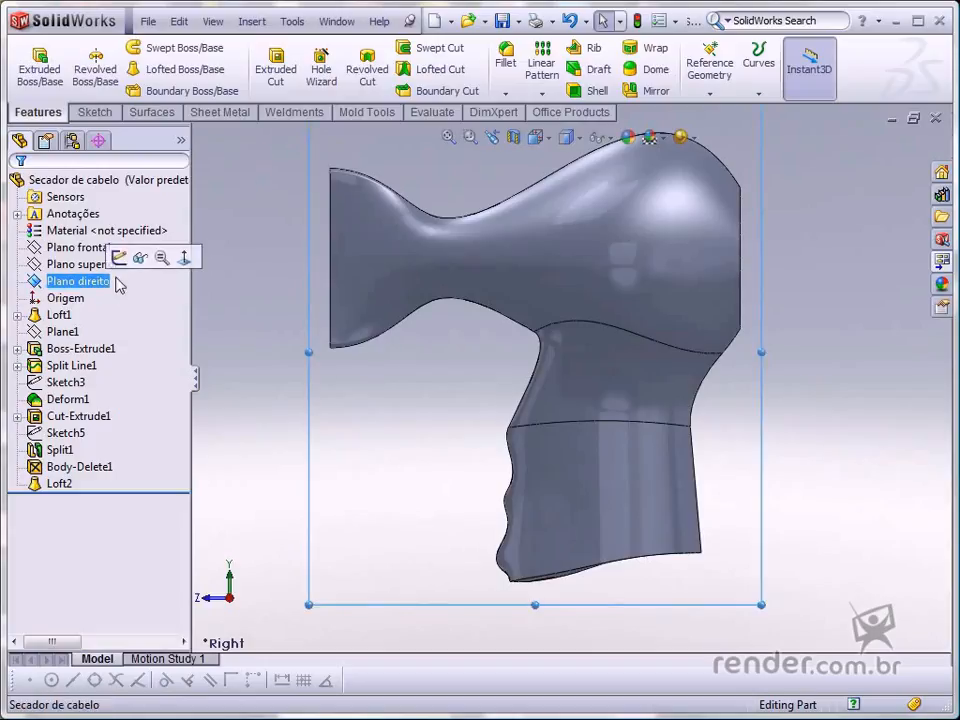
pyautogui.click(130, 257)
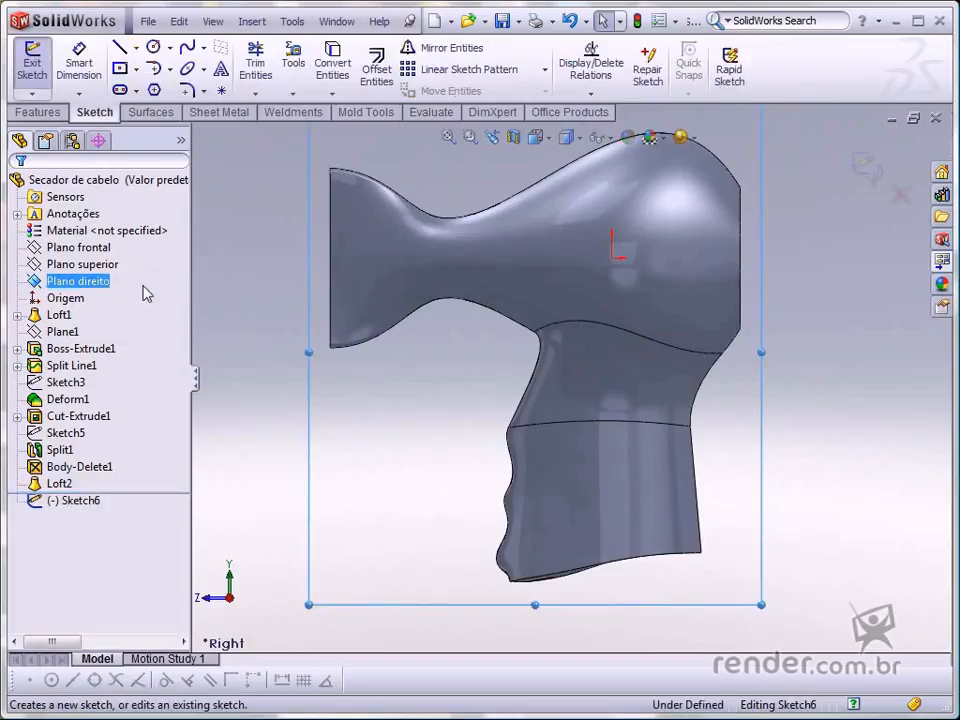
pyautogui.click(456, 565)
pyautogui.press('s')
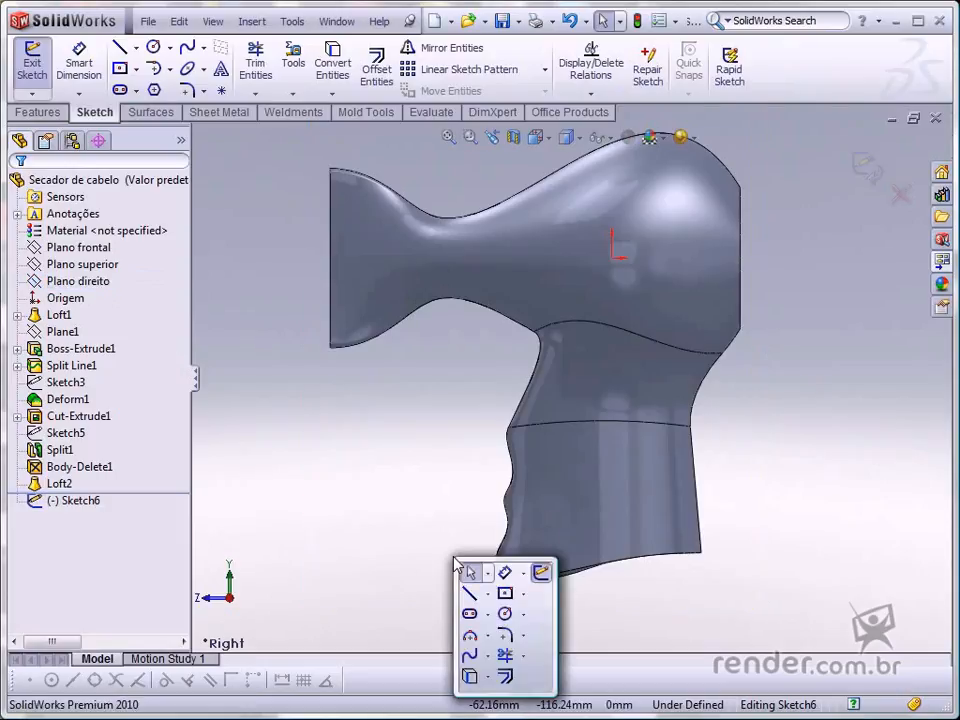
pyautogui.click(469, 657)
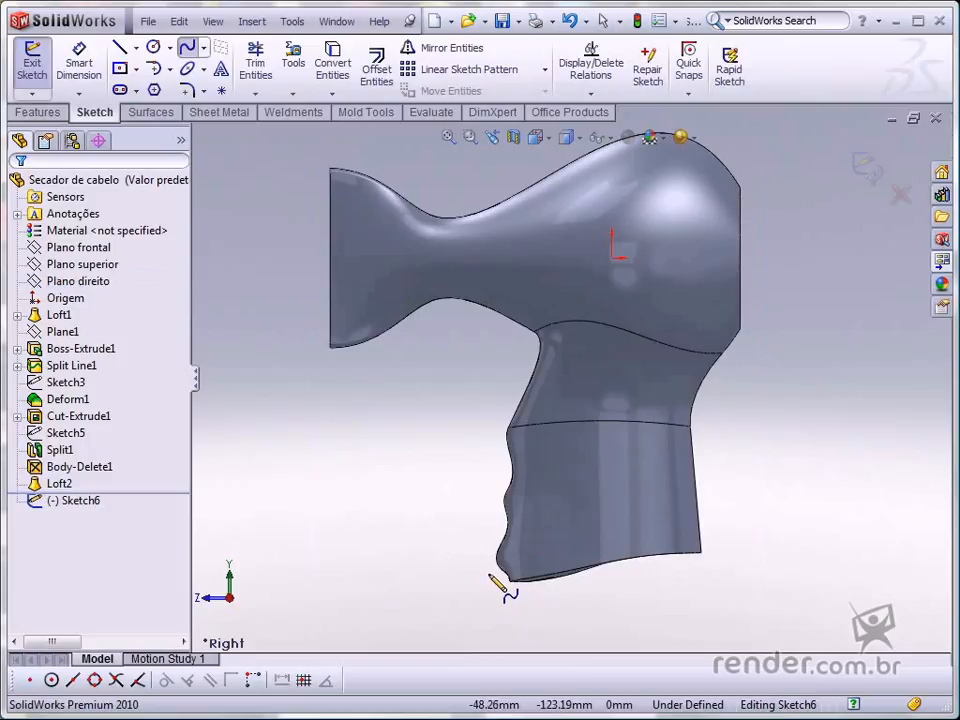
pyautogui.click(501, 579)
pyautogui.click(577, 556)
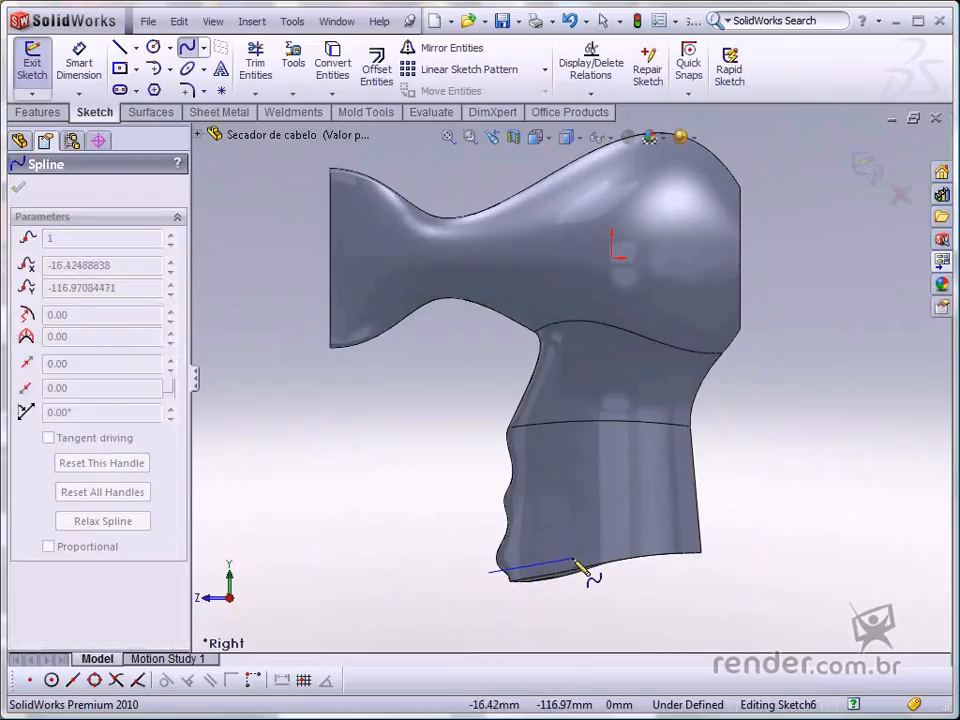
pyautogui.click(647, 541)
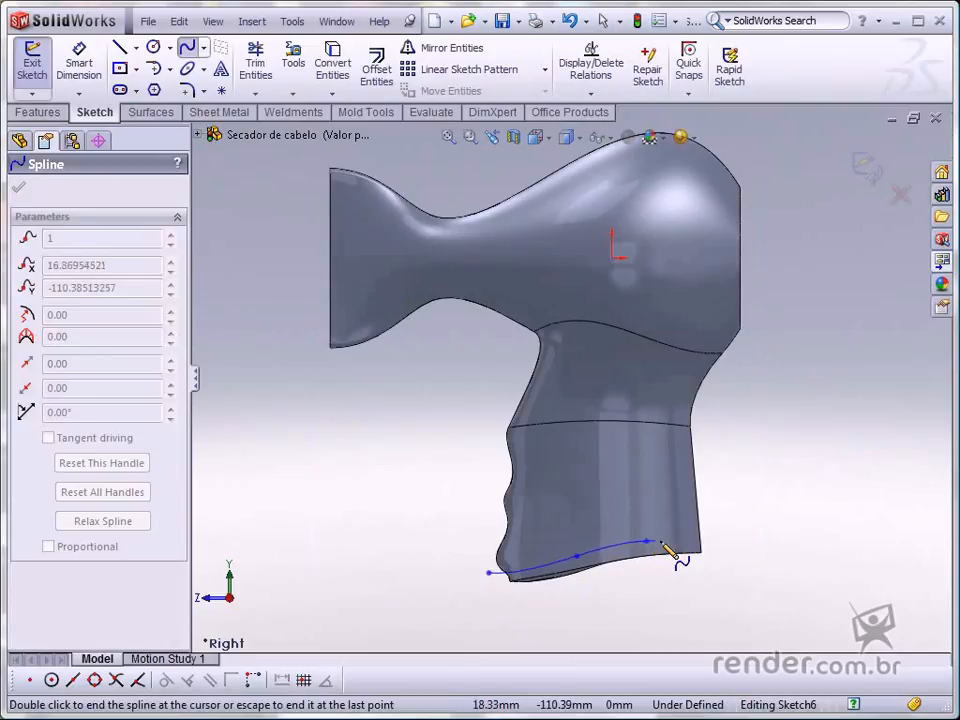
pyautogui.doubleClick(713, 547)
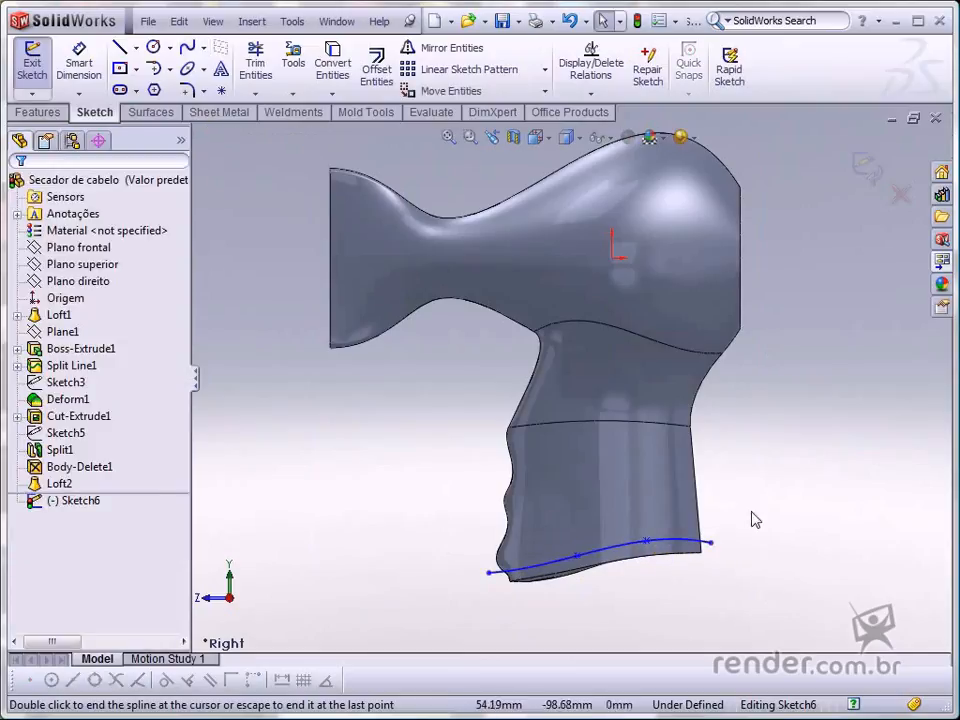
# - Dimension the vertical distance from the origin to the spline's left endpoint as 122.8 mm
pyautogui.press('s')
pyautogui.click(802, 528)
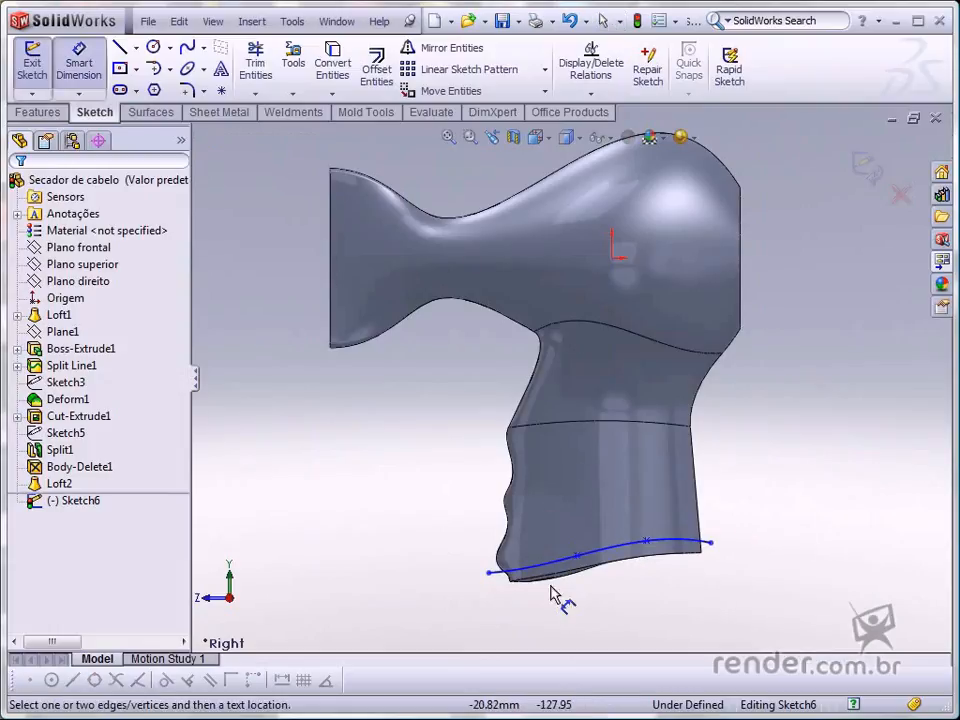
pyautogui.click(490, 573)
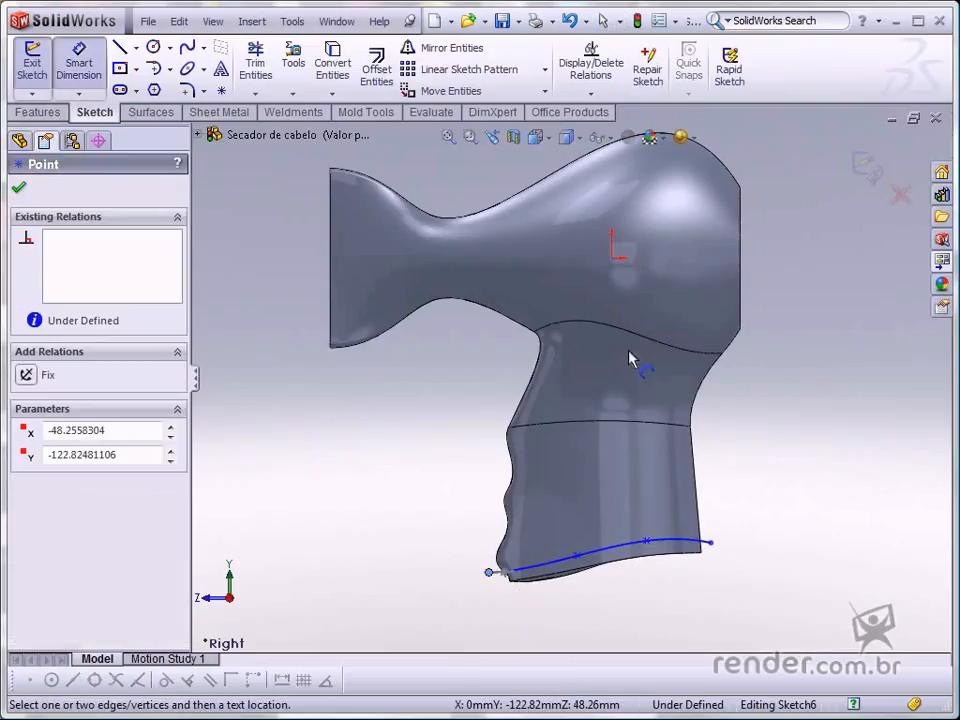
pyautogui.click(612, 257)
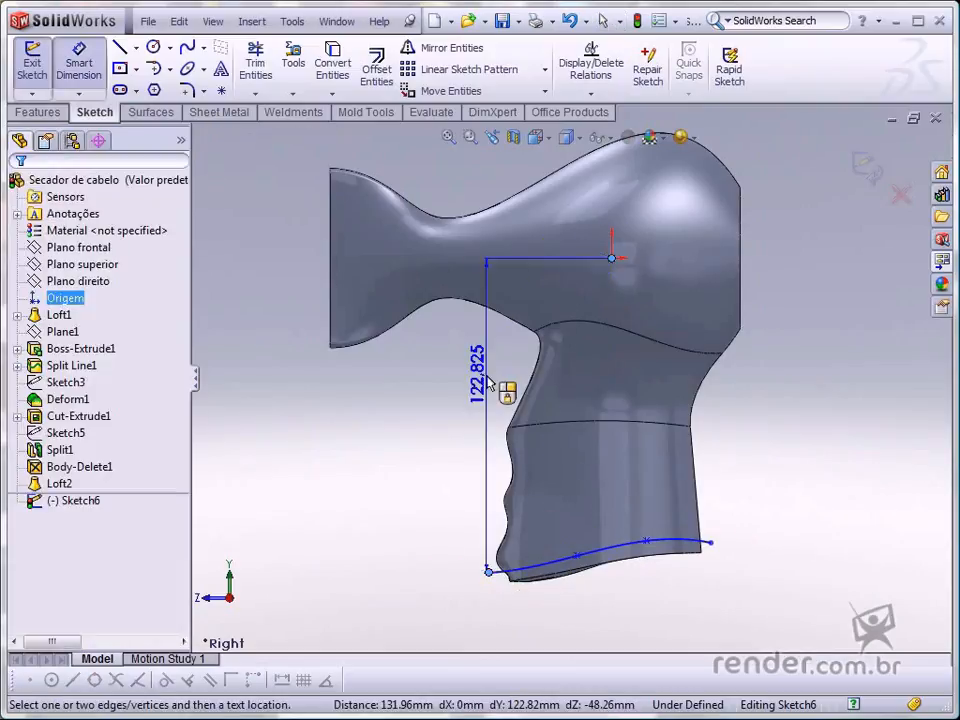
pyautogui.click(398, 435)
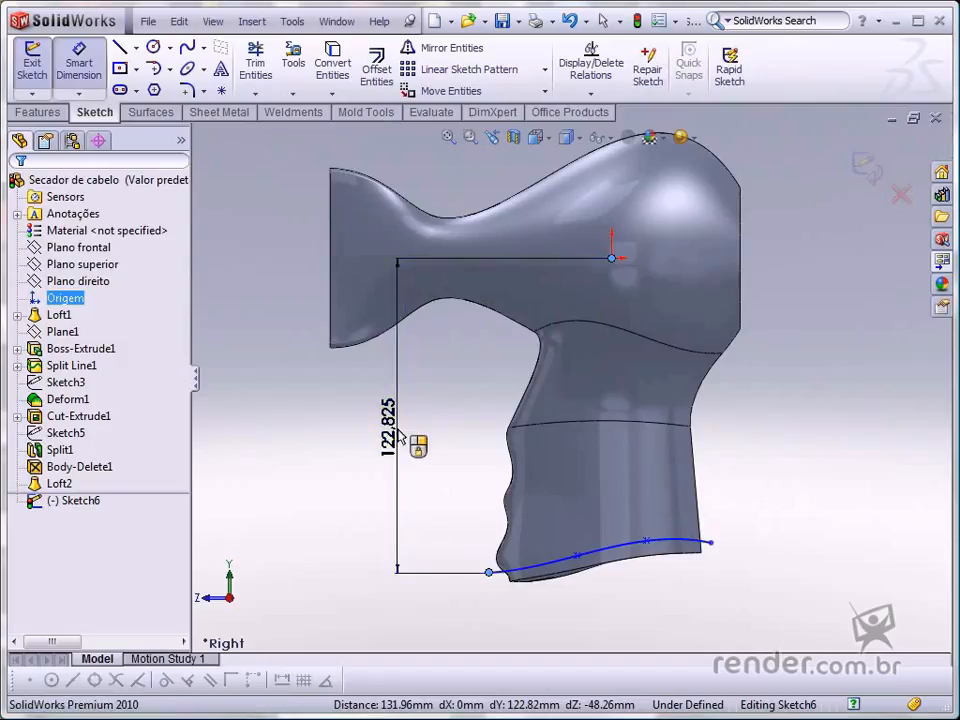
pyautogui.write('122')
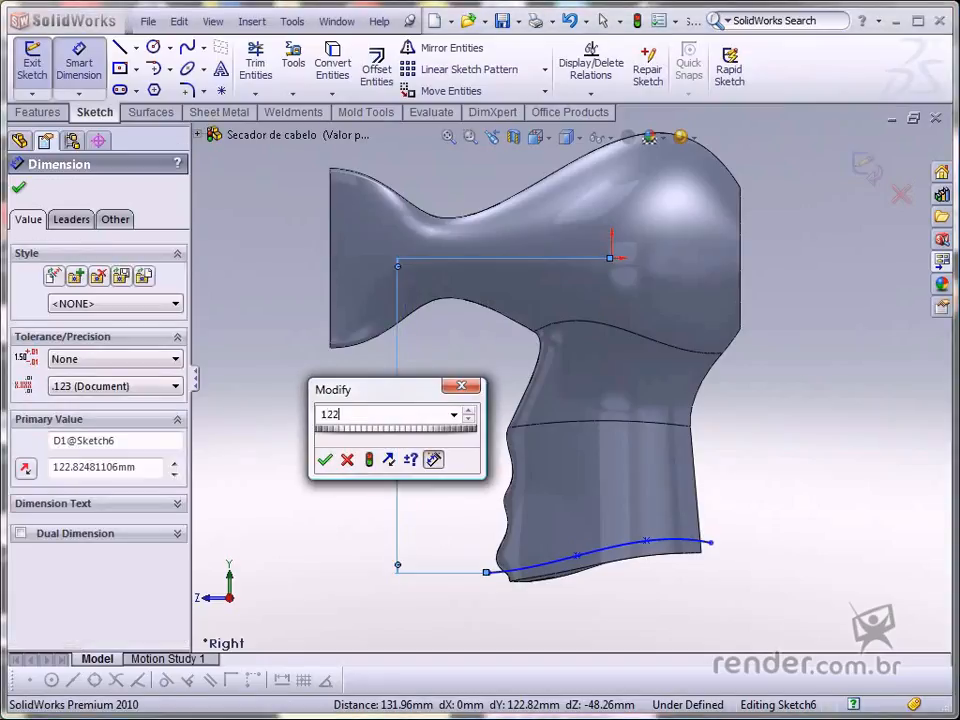
pyautogui.write('.8')
pyautogui.press('Return')
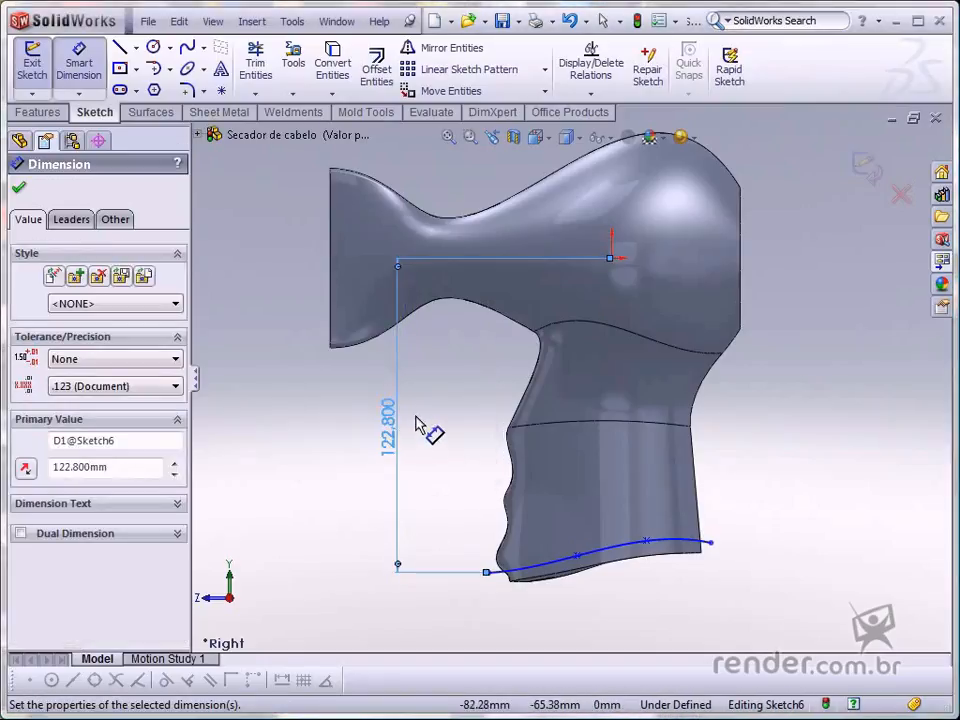
# - Dimension the horizontal distance from the origin to the spline's left endpoint as 48.2 mm
pyautogui.click(491, 573)
pyautogui.click(612, 259)
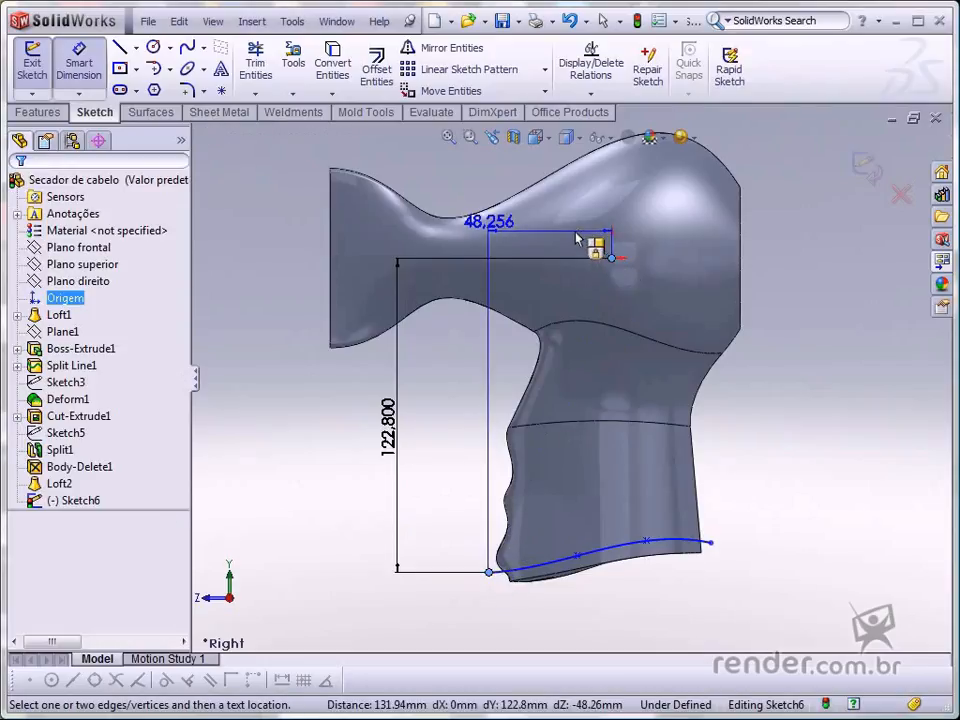
pyautogui.click(577, 238)
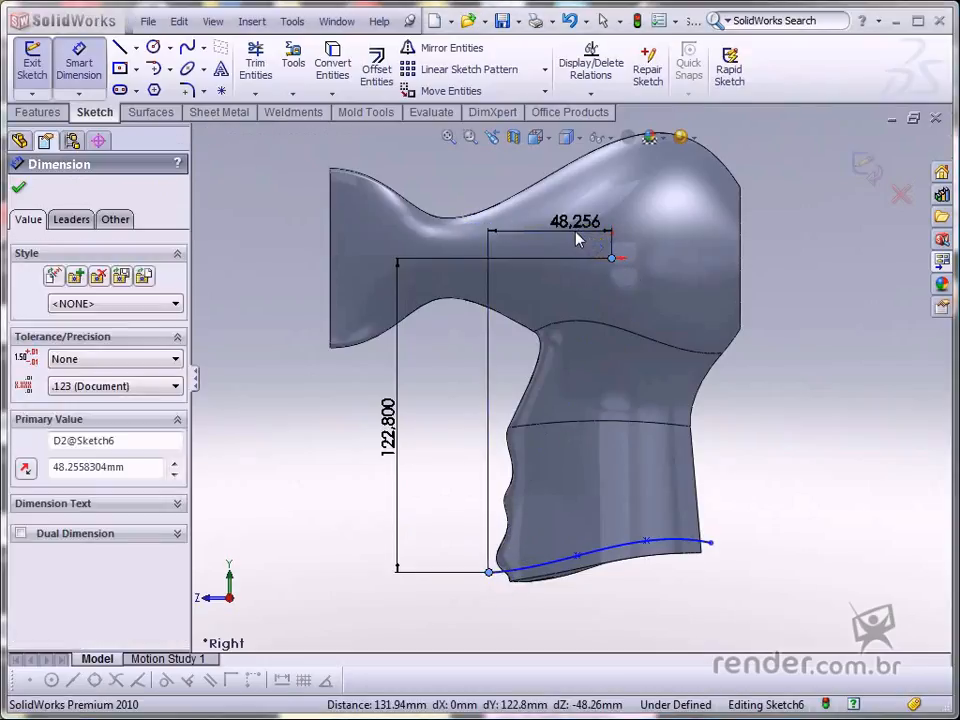
pyautogui.write('4')
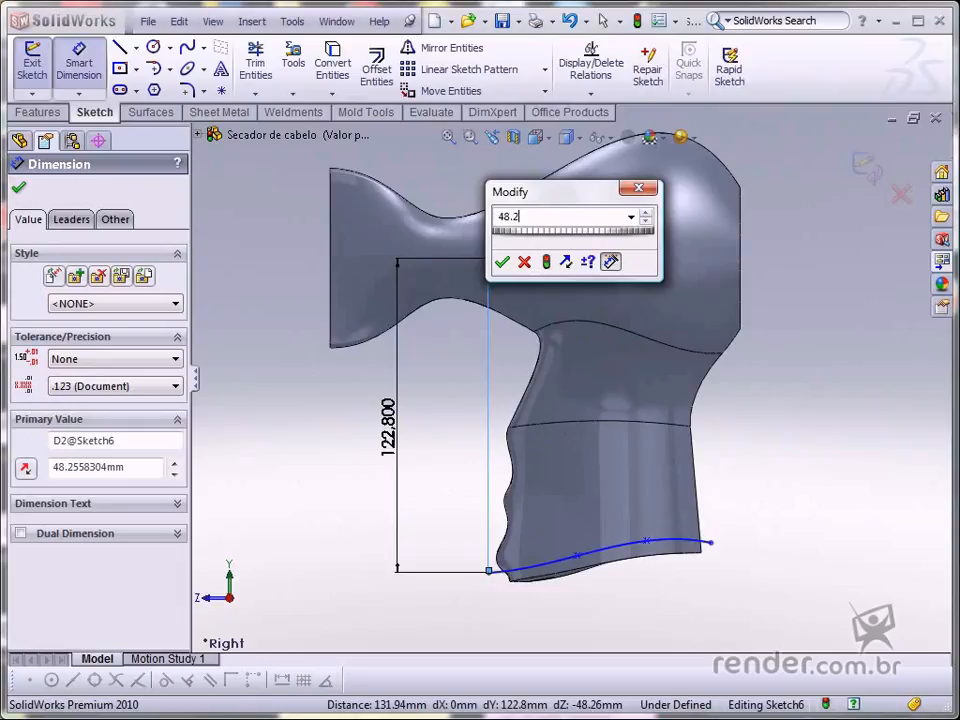
pyautogui.write('8.2')
pyautogui.press('Return')
pyautogui.moveTo(561, 221); pyautogui.dragTo(546, 289)
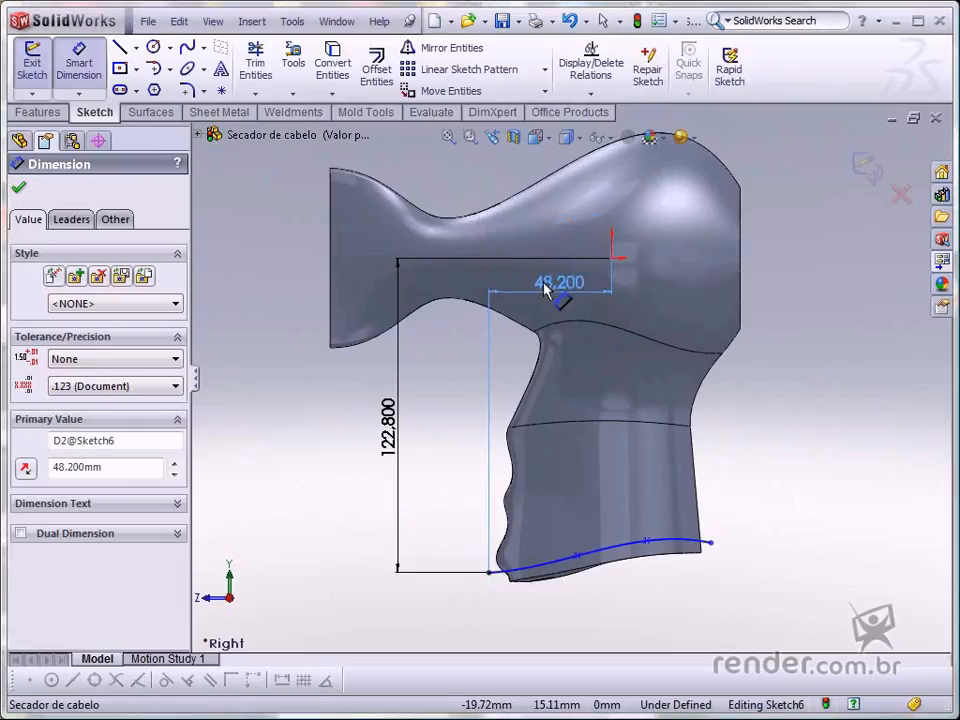
pyautogui.click(762, 450)
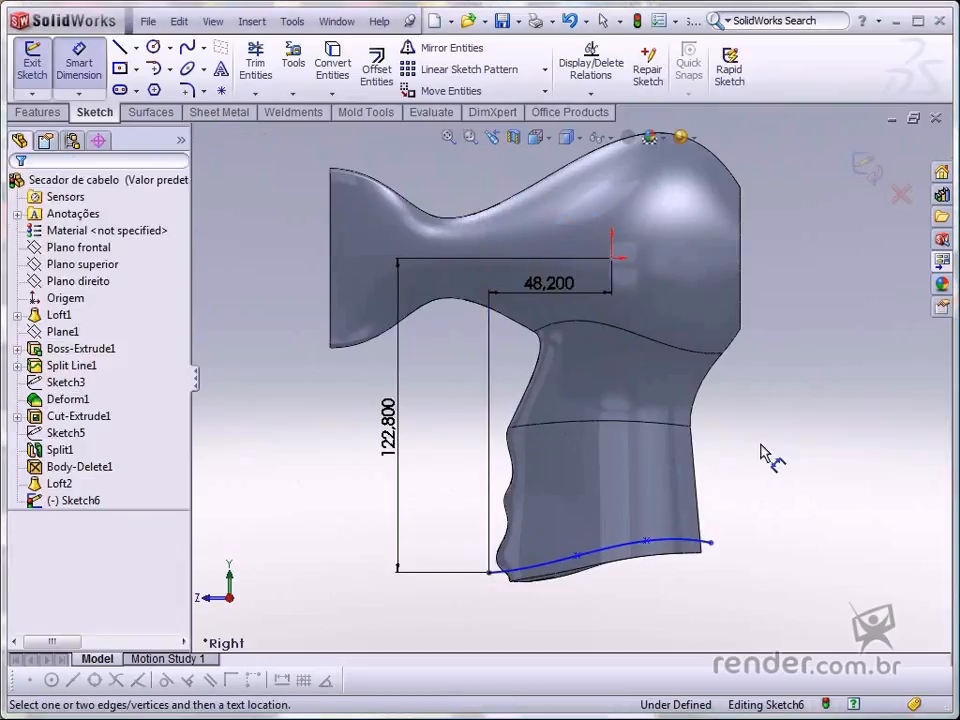
pyautogui.press('Escape')
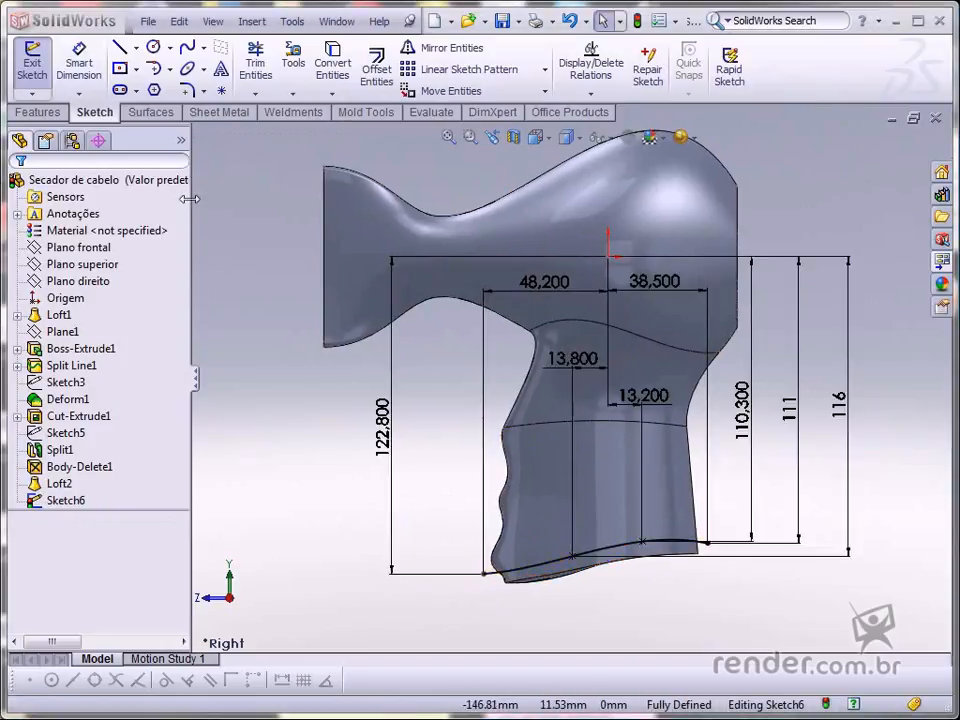
# - Cut-extrude the handle spline sketch Through All in both directions, flipping the side to cut to remove the bottom
pyautogui.click(37, 112)
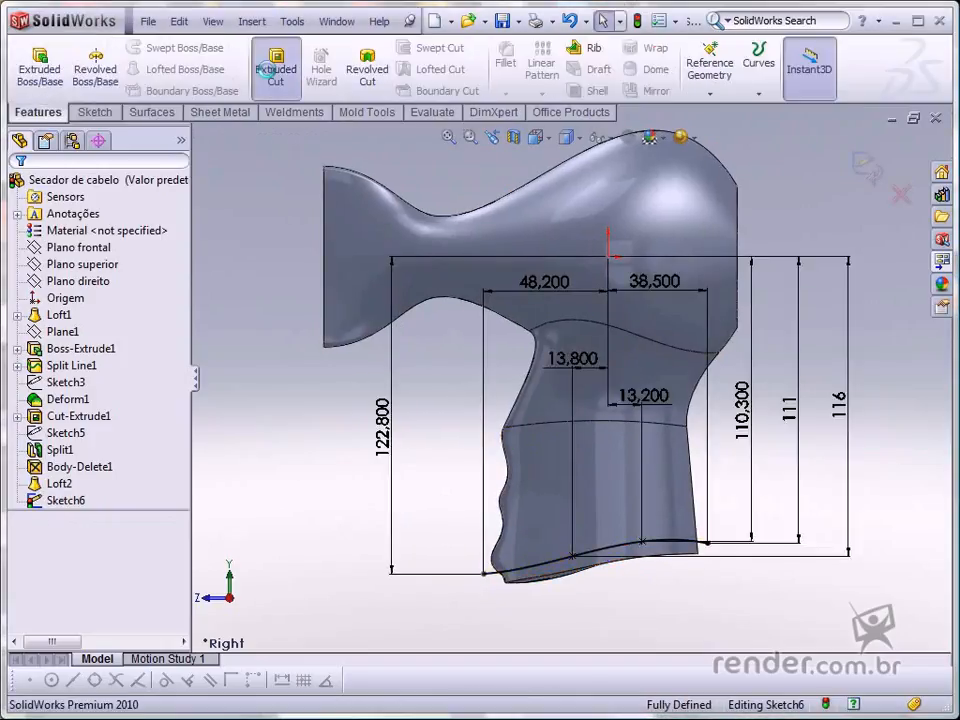
pyautogui.click(265, 70)
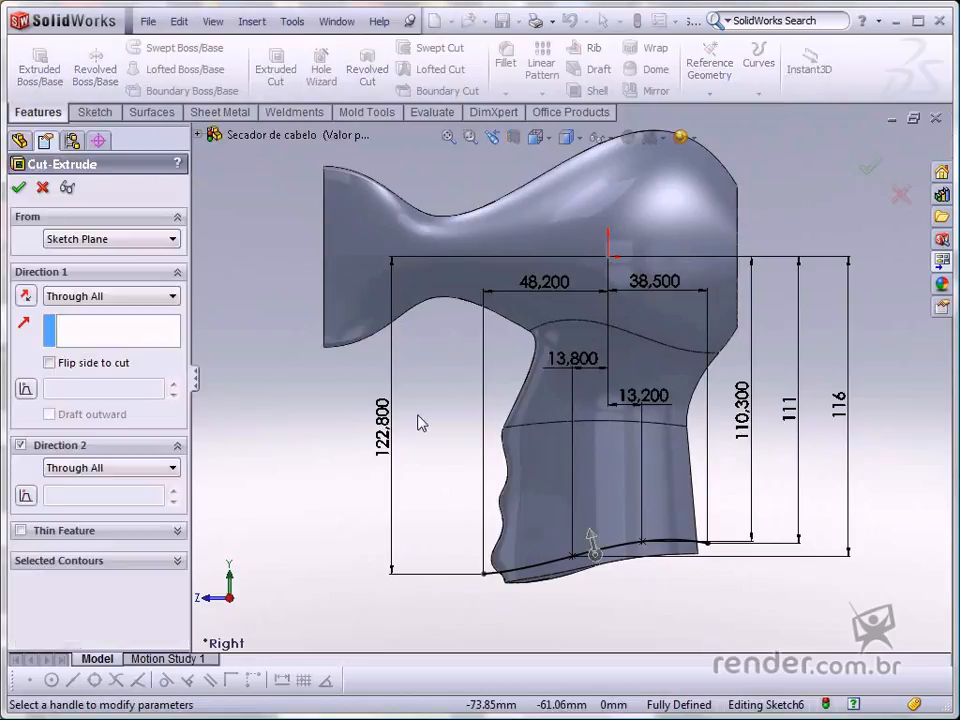
pyautogui.click(49, 363)
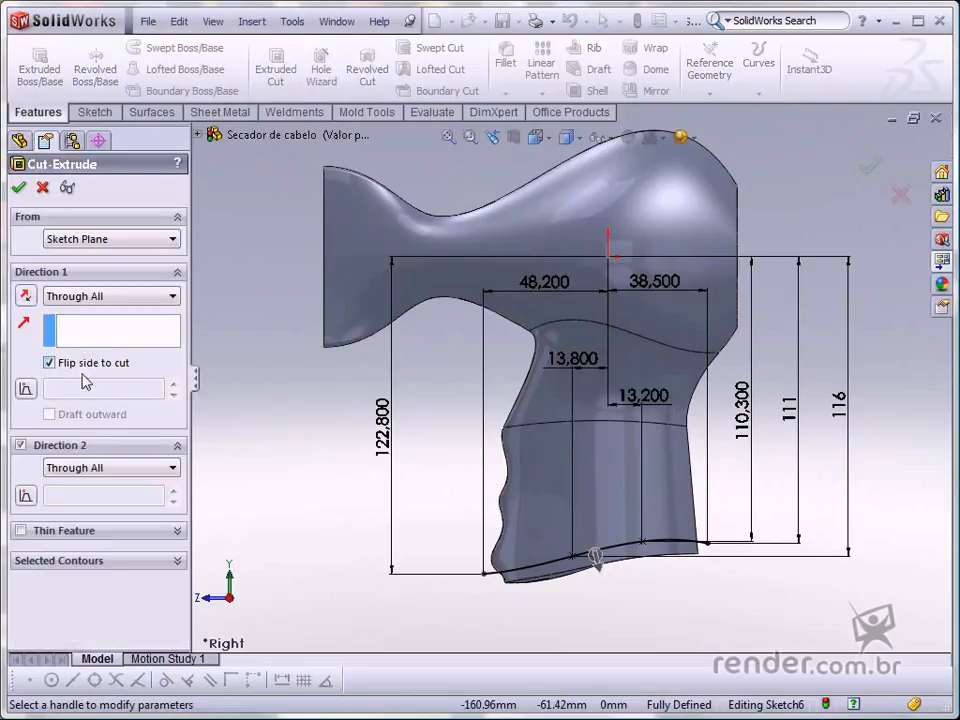
pyautogui.hotkey('ctrl', '7')
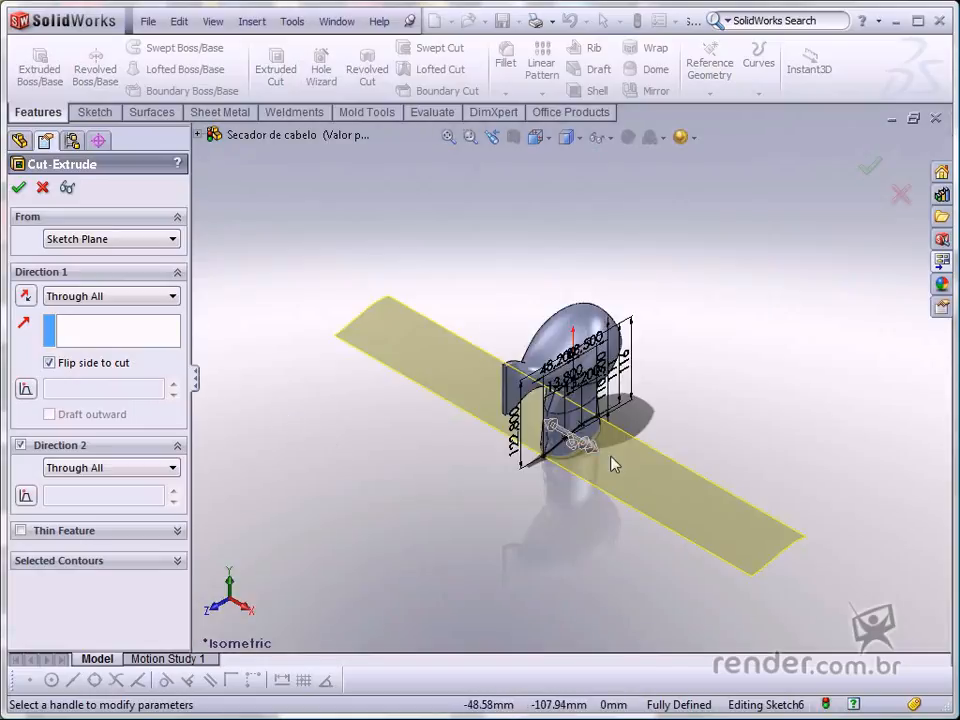
pyautogui.click(869, 170)
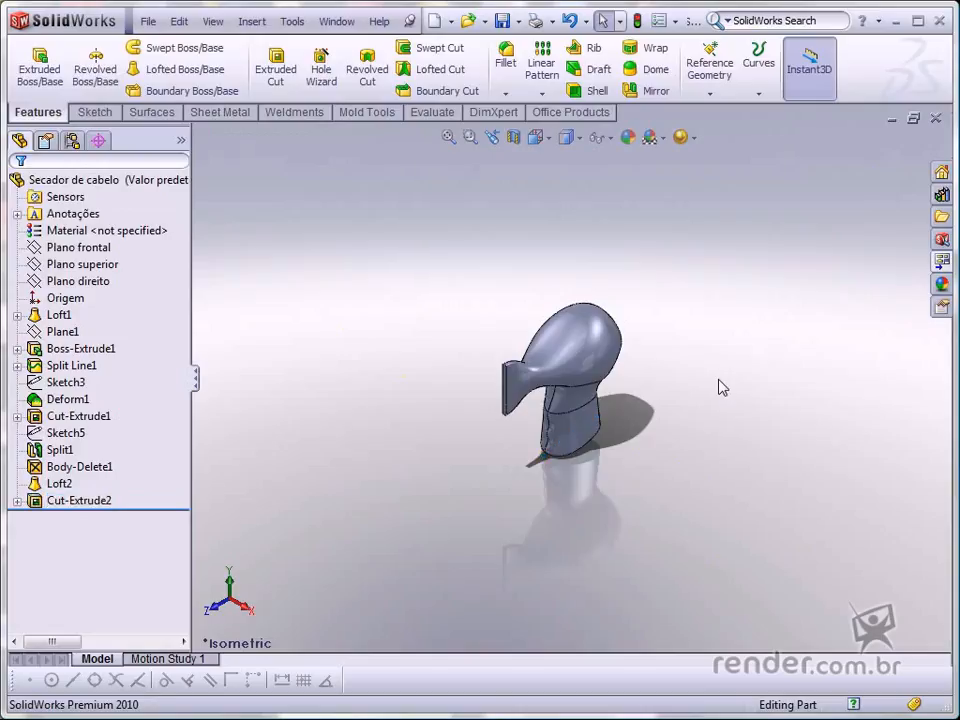
# - Fillet the bottom face of the handle with a 7 mm radius
pyautogui.hotkey('ctrl', '4')
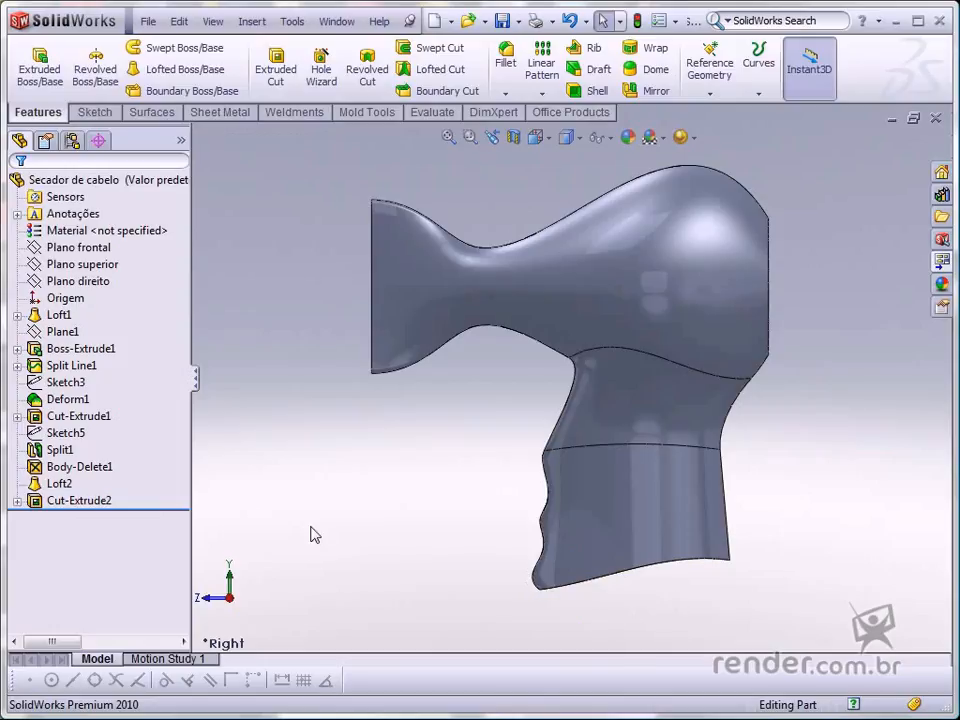
pyautogui.click(508, 66)
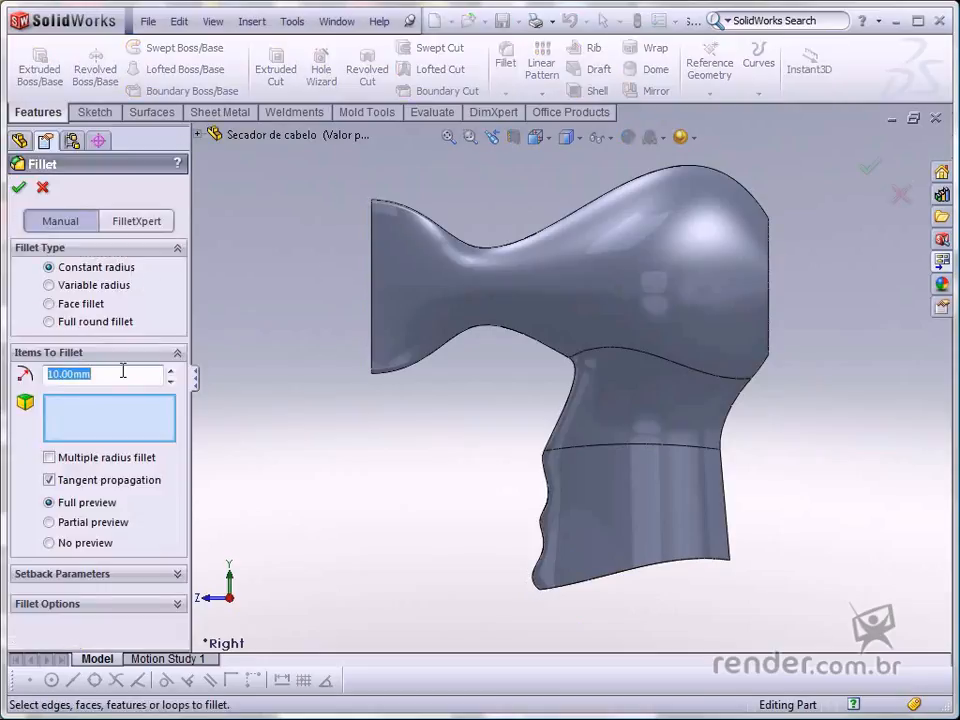
pyautogui.write('7')
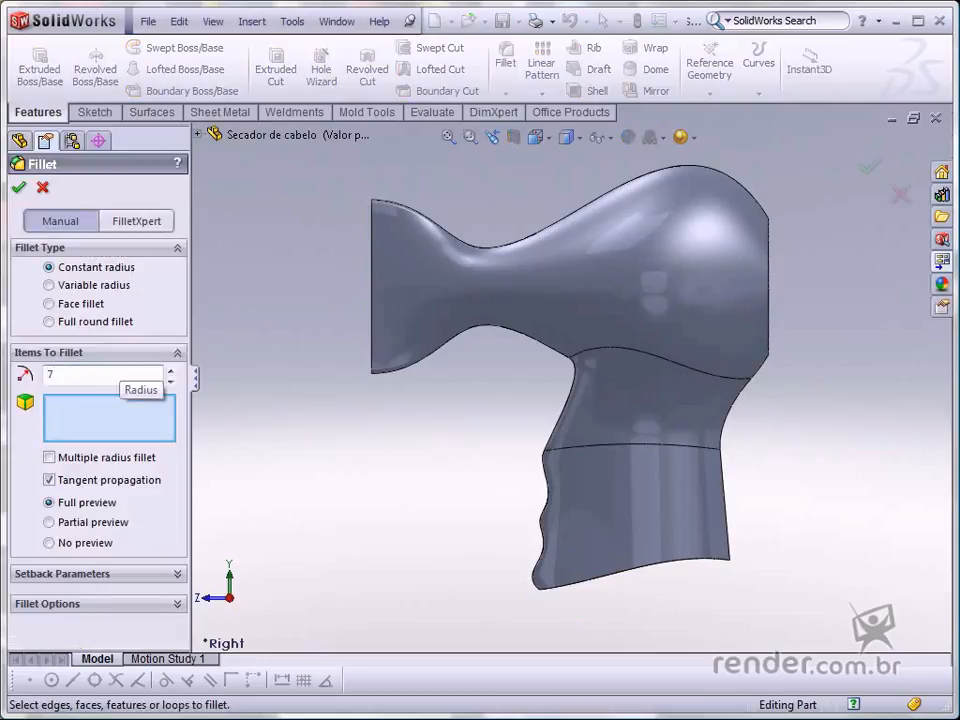
pyautogui.press('Return')
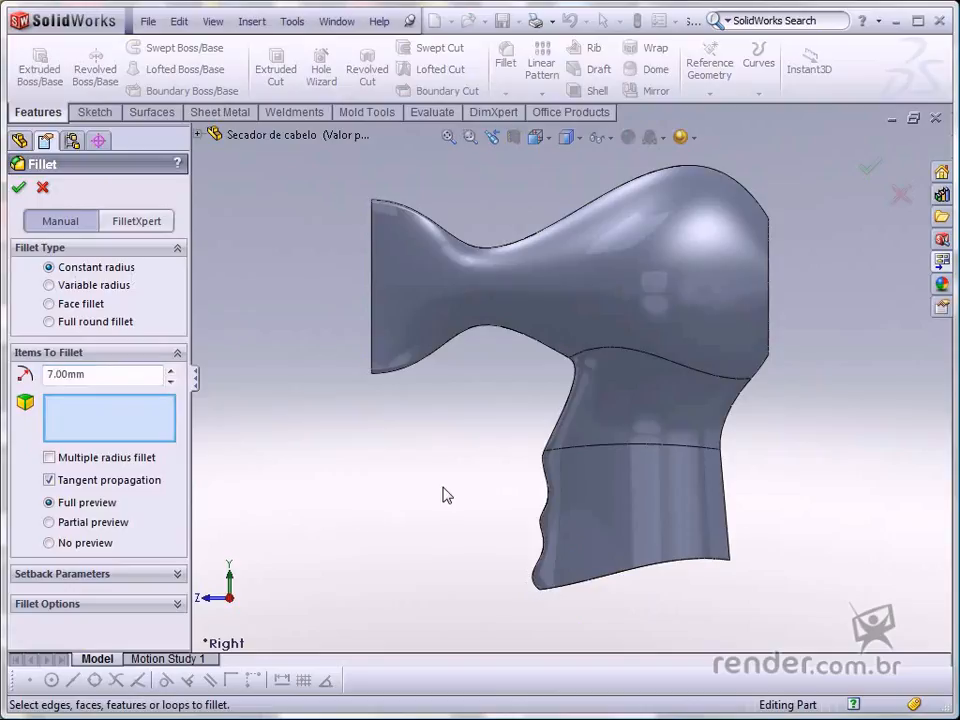
pyautogui.press('Up')
pyautogui.press('Up')
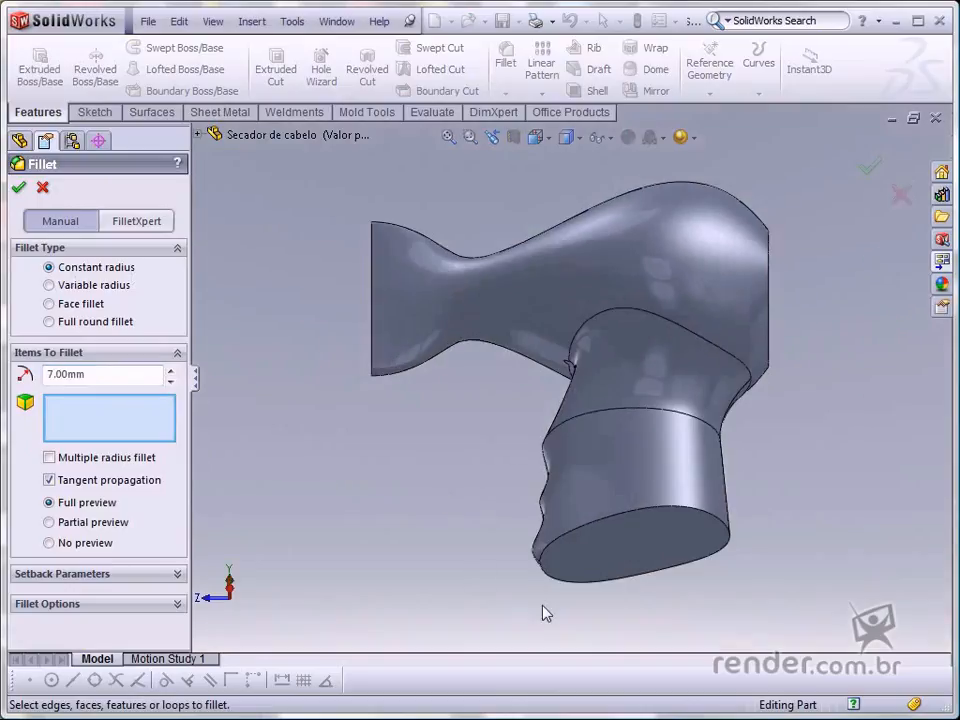
pyautogui.click(613, 560)
pyautogui.hotkey('ctrl', '4')
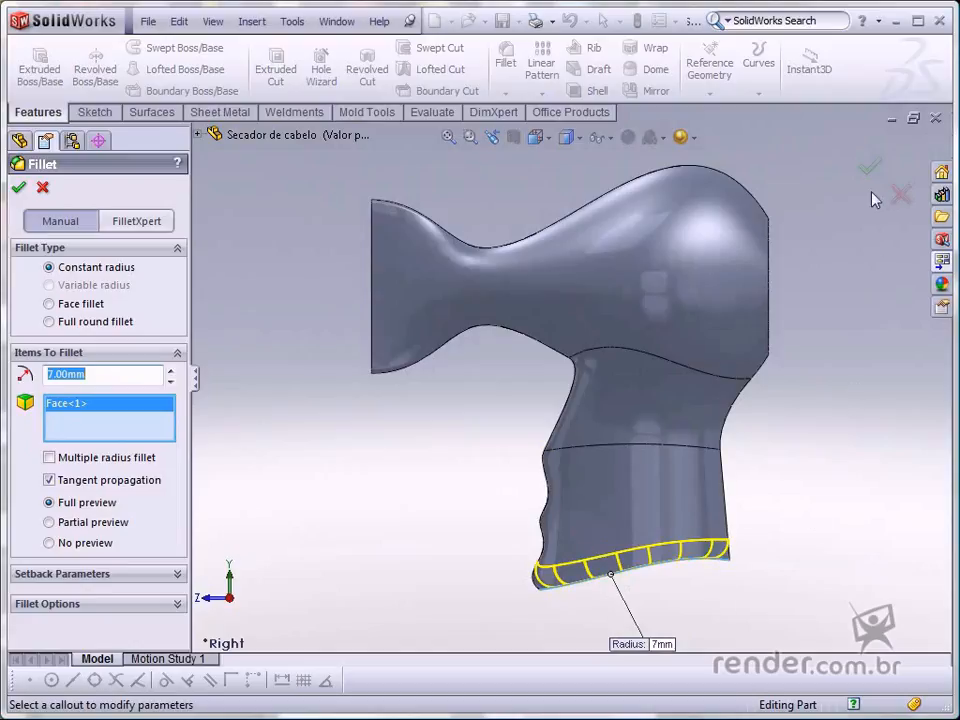
pyautogui.click(869, 166)
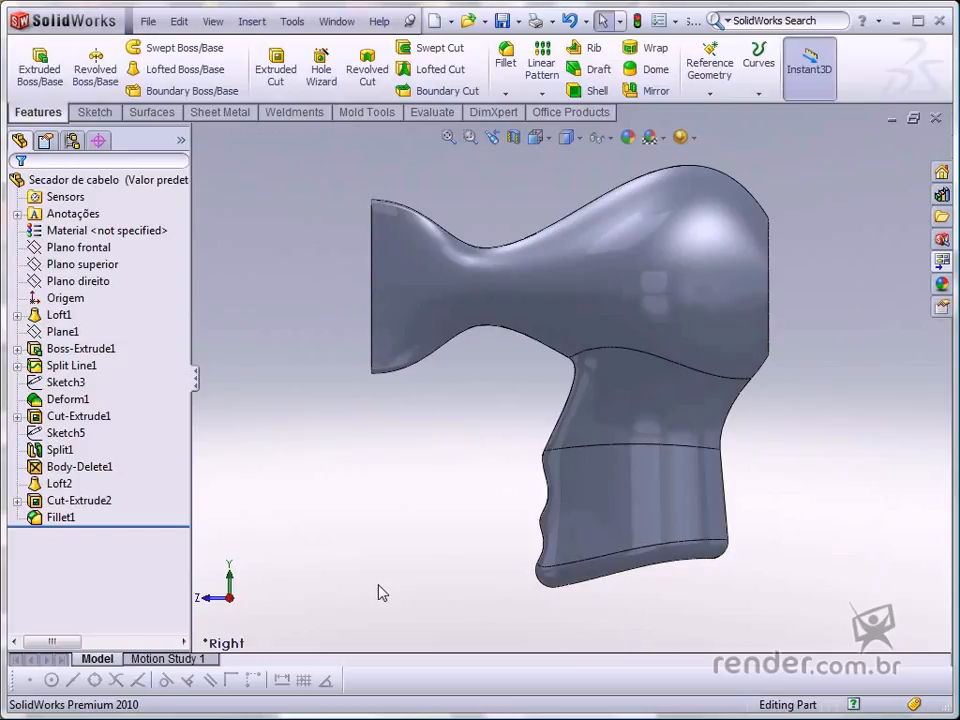
# - Rotate the model around to inspect the filleted handle bottom from several angles
pyautogui.hotkey('ctrl', '1')
pyautogui.press('Right')
pyautogui.press('Right')
pyautogui.press('Right')
pyautogui.press('Right')
pyautogui.press('Right')
pyautogui.press('Right')
pyautogui.press('Right')
pyautogui.press('Right')
pyautogui.press('Right')
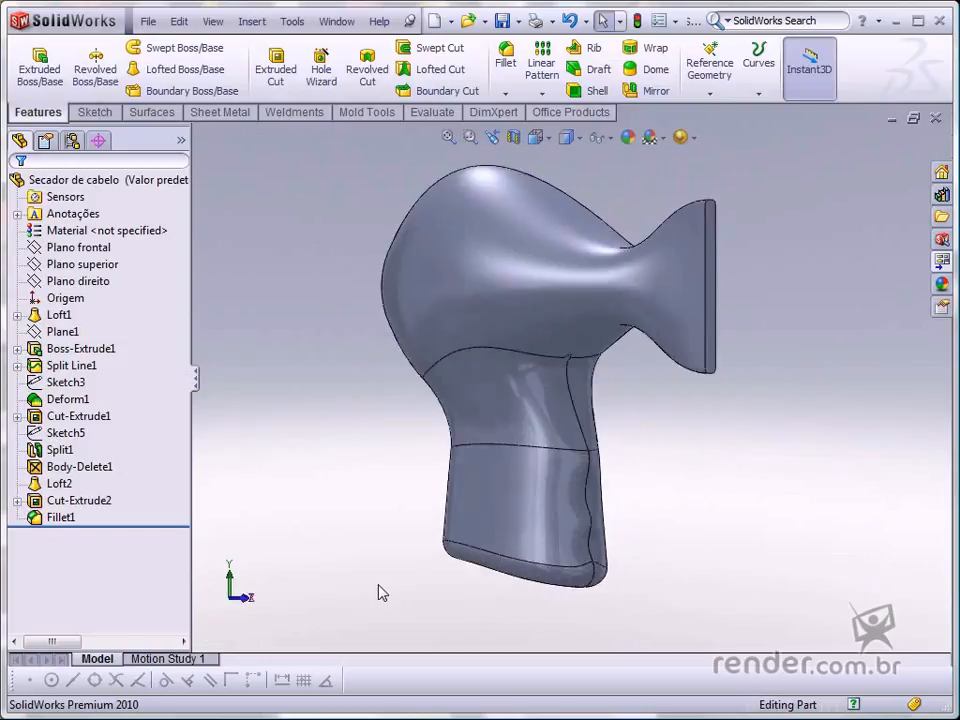
pyautogui.press('Right')
pyautogui.press('Right')
pyautogui.press('Right')
pyautogui.press('Right')
pyautogui.press('Right')
pyautogui.press('Right')
pyautogui.press('Right')
pyautogui.press('Right')
pyautogui.press('Right')
pyautogui.press('Right')
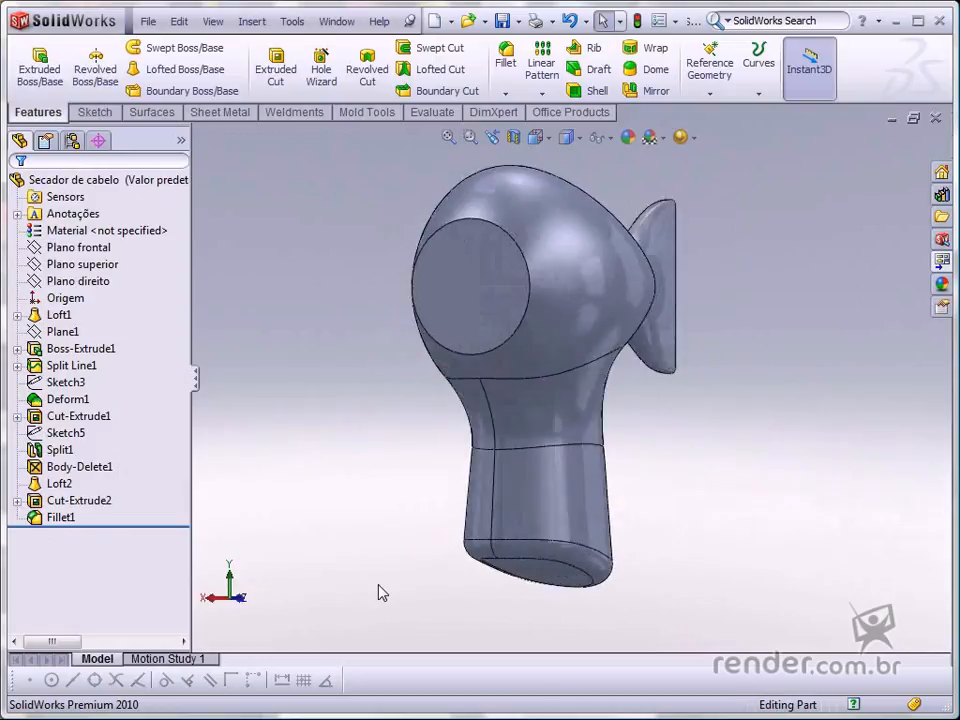
pyautogui.hotkey('ctrl', '4')
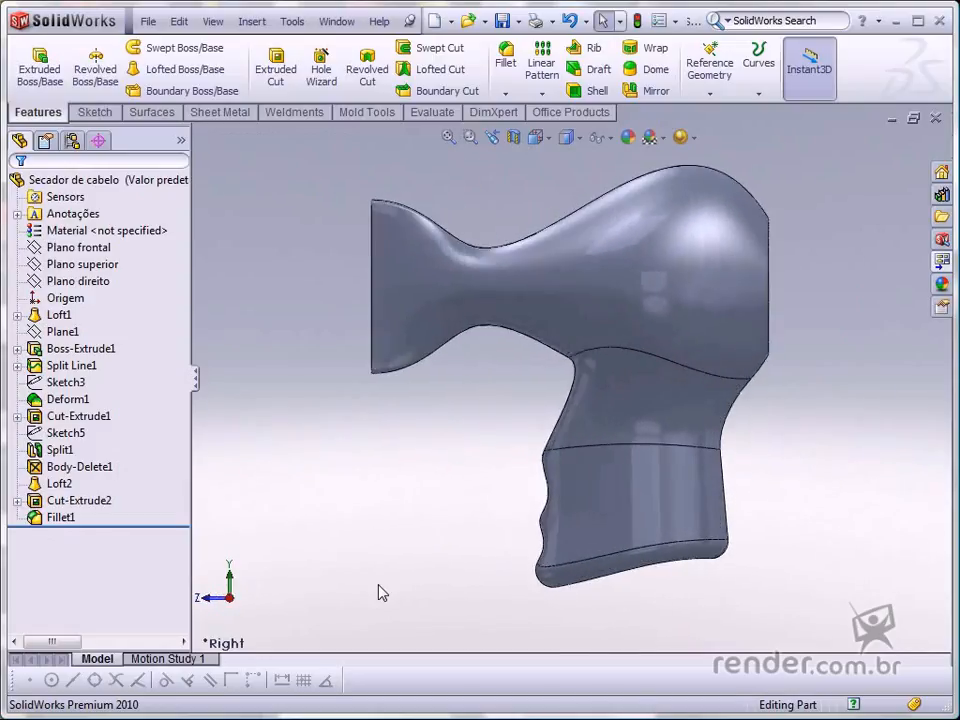